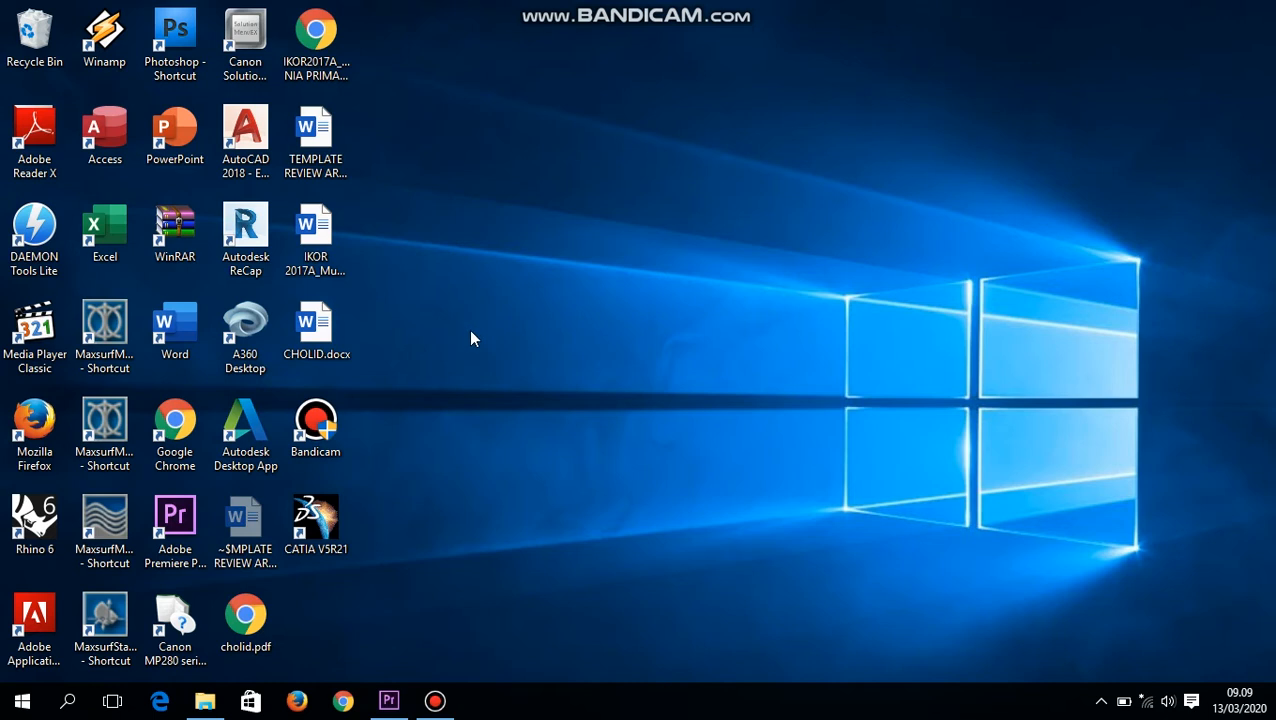
Start Maxsurf Modeler from its desktop shortcut.
double_click(110, 336)
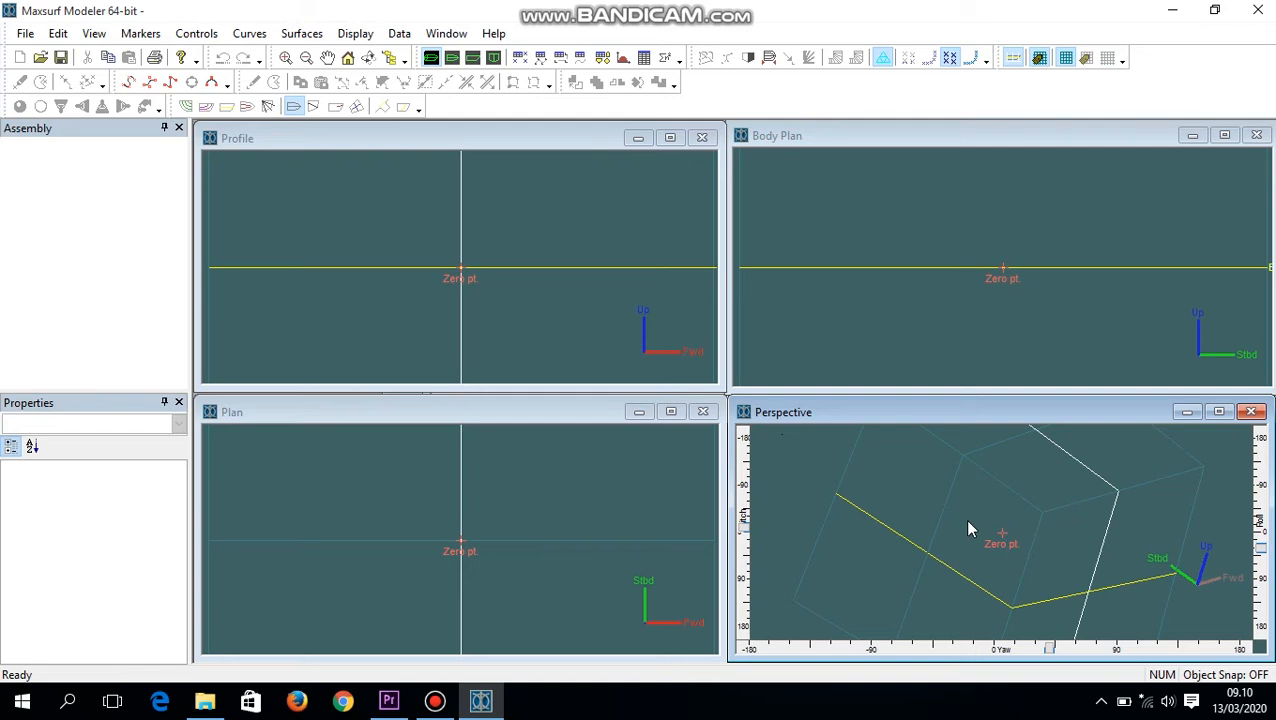
Look through the available file, editing, view, marker, control, curve, surface and display commands of the empty design.
click(26, 34)
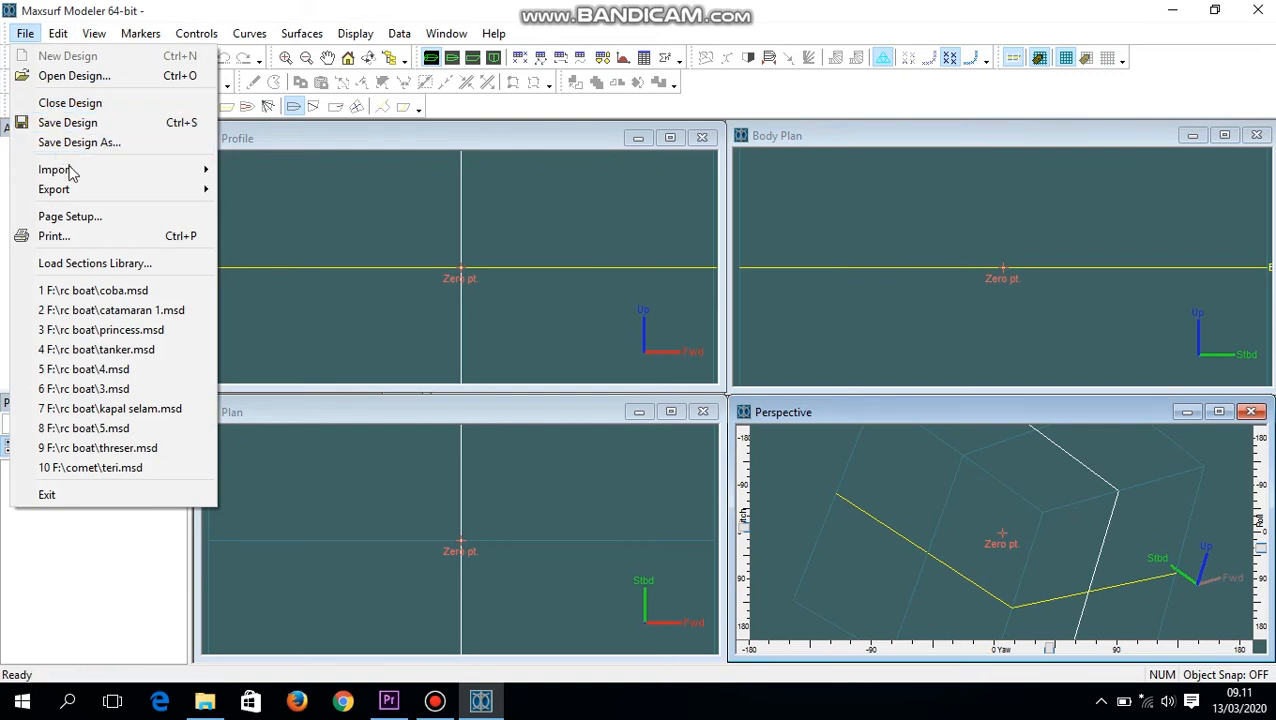
mouse_move(68, 171)
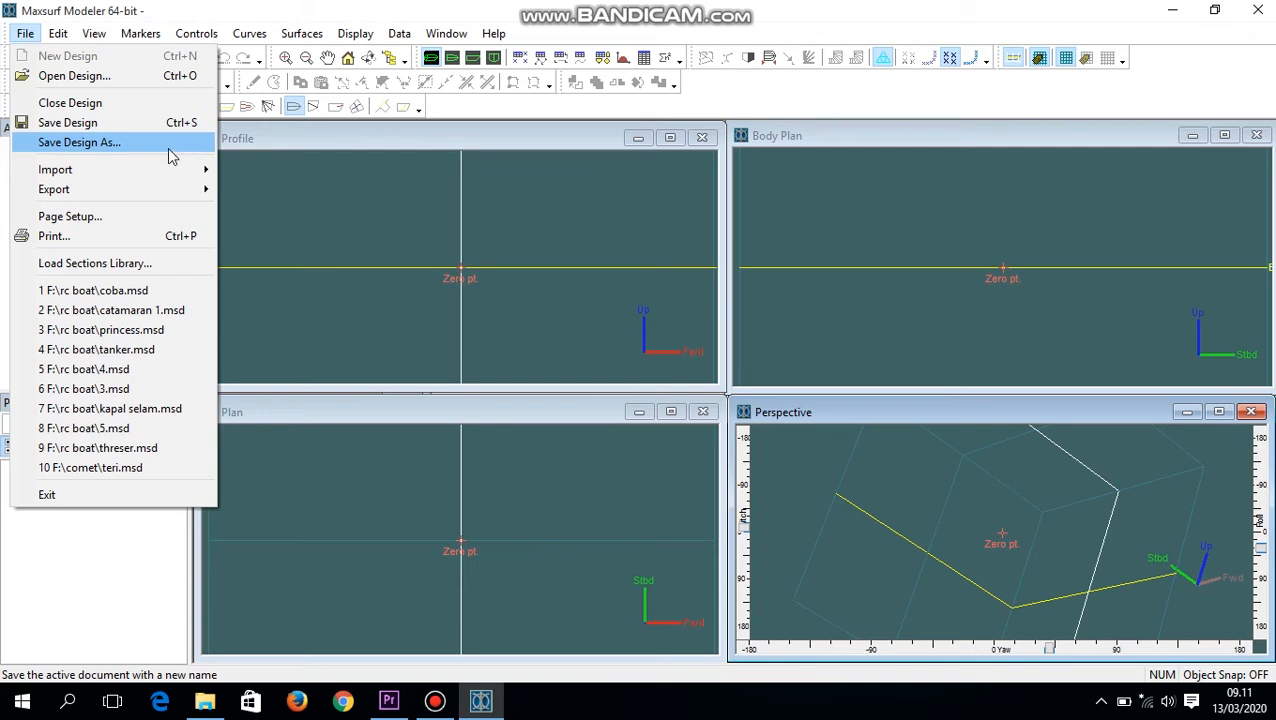
mouse_move(172, 169)
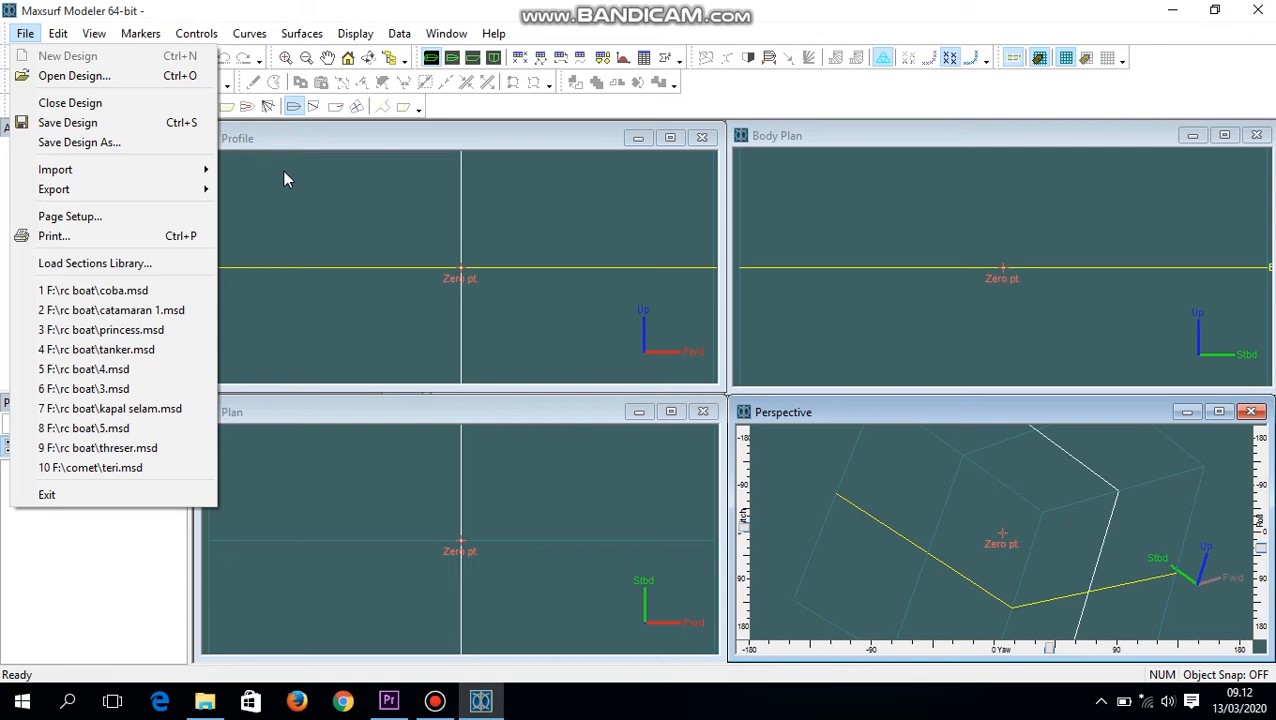
mouse_move(186, 190)
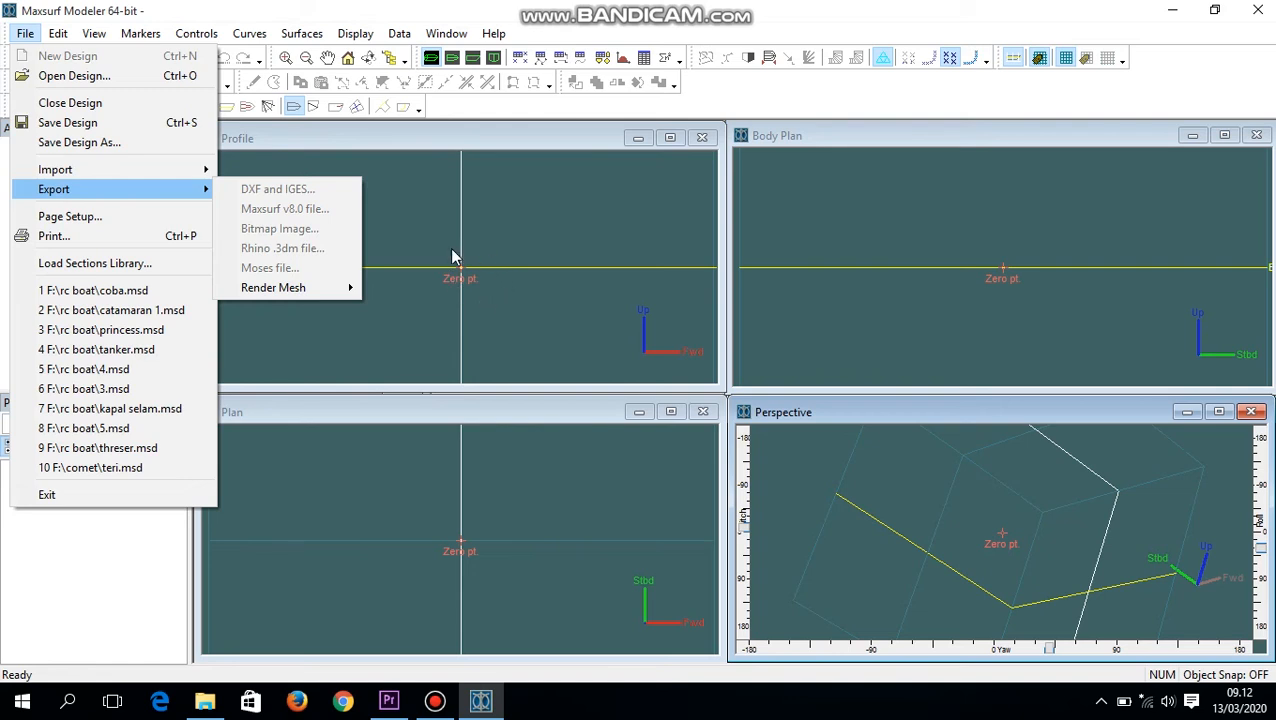
click(196, 33)
mouse_move(62, 33)
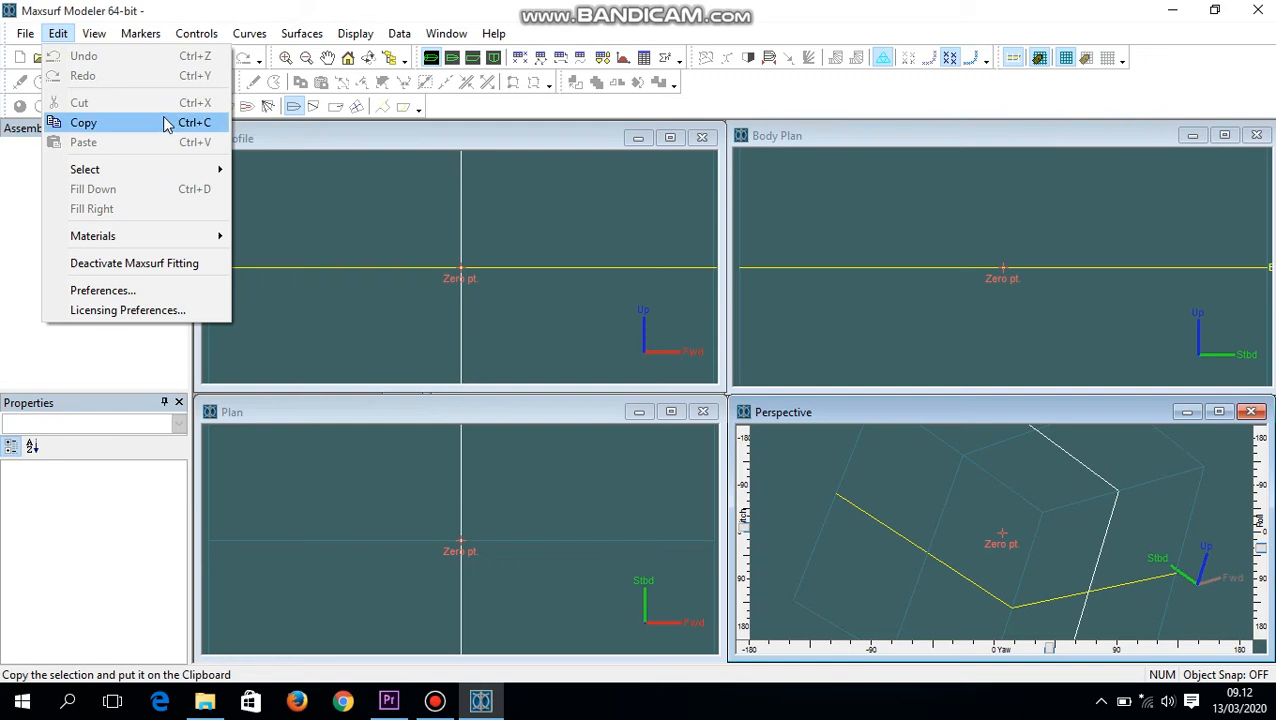
click(380, 214)
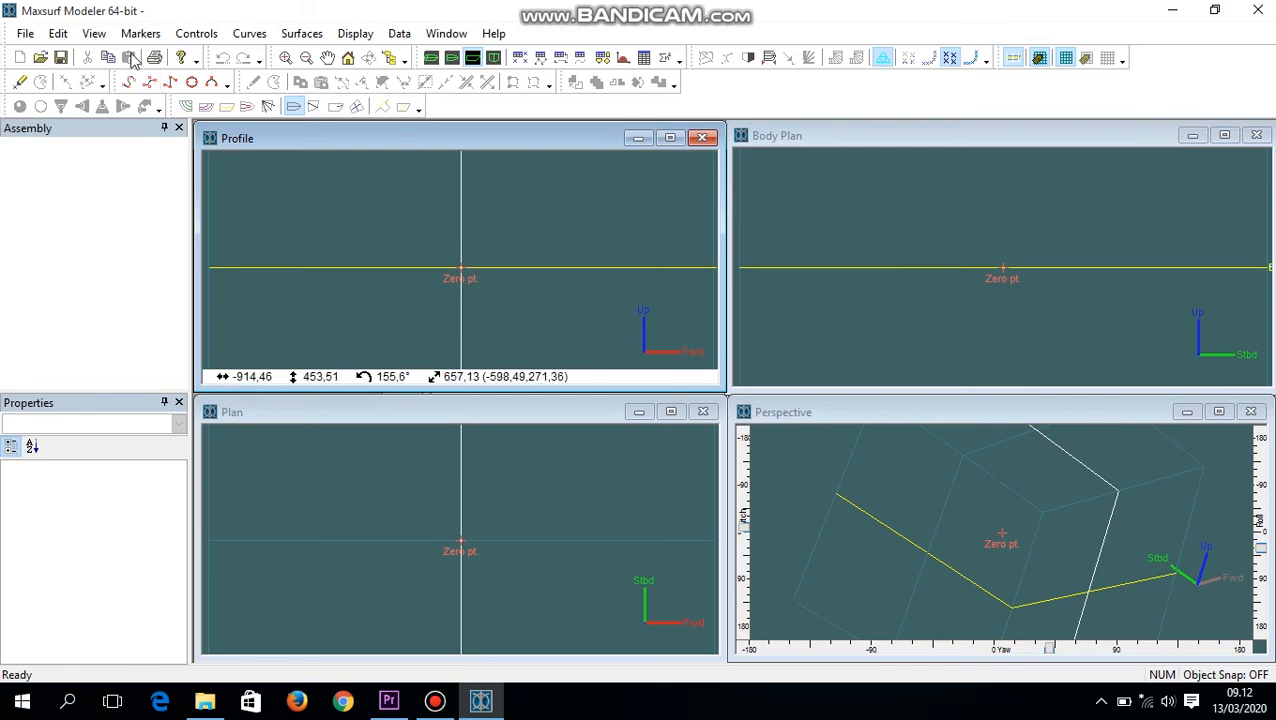
click(95, 33)
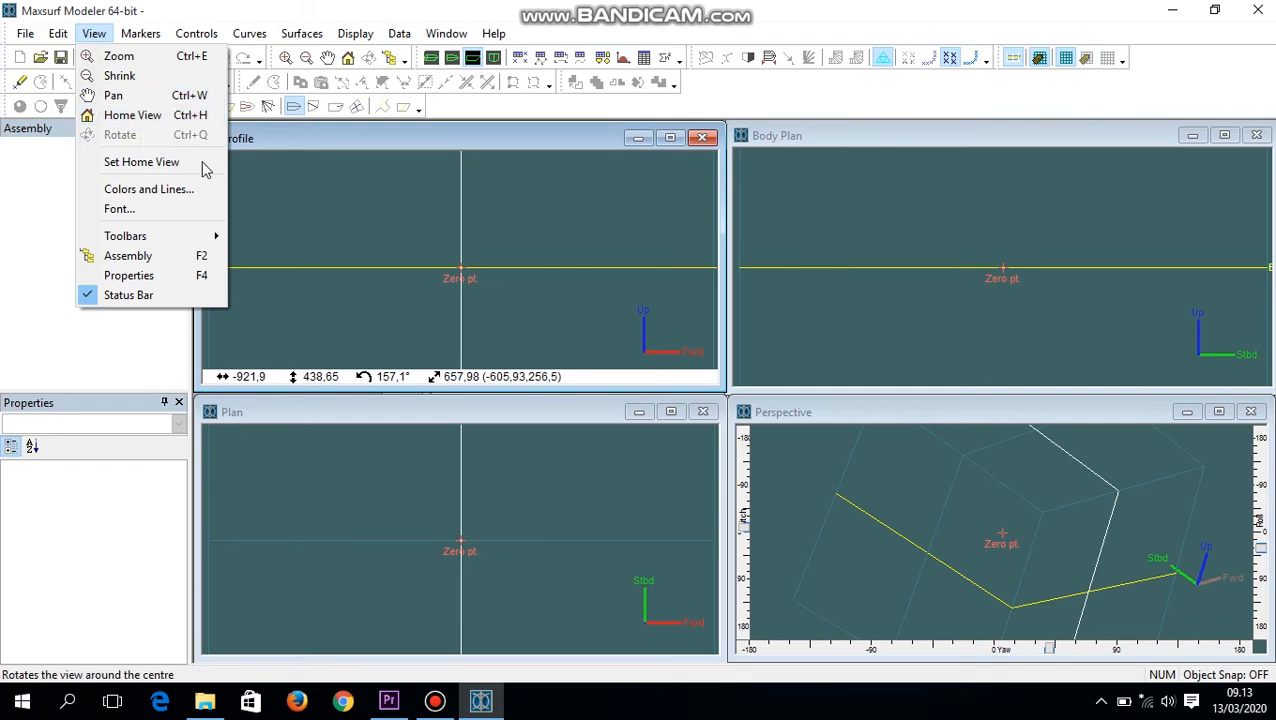
mouse_move(127, 29)
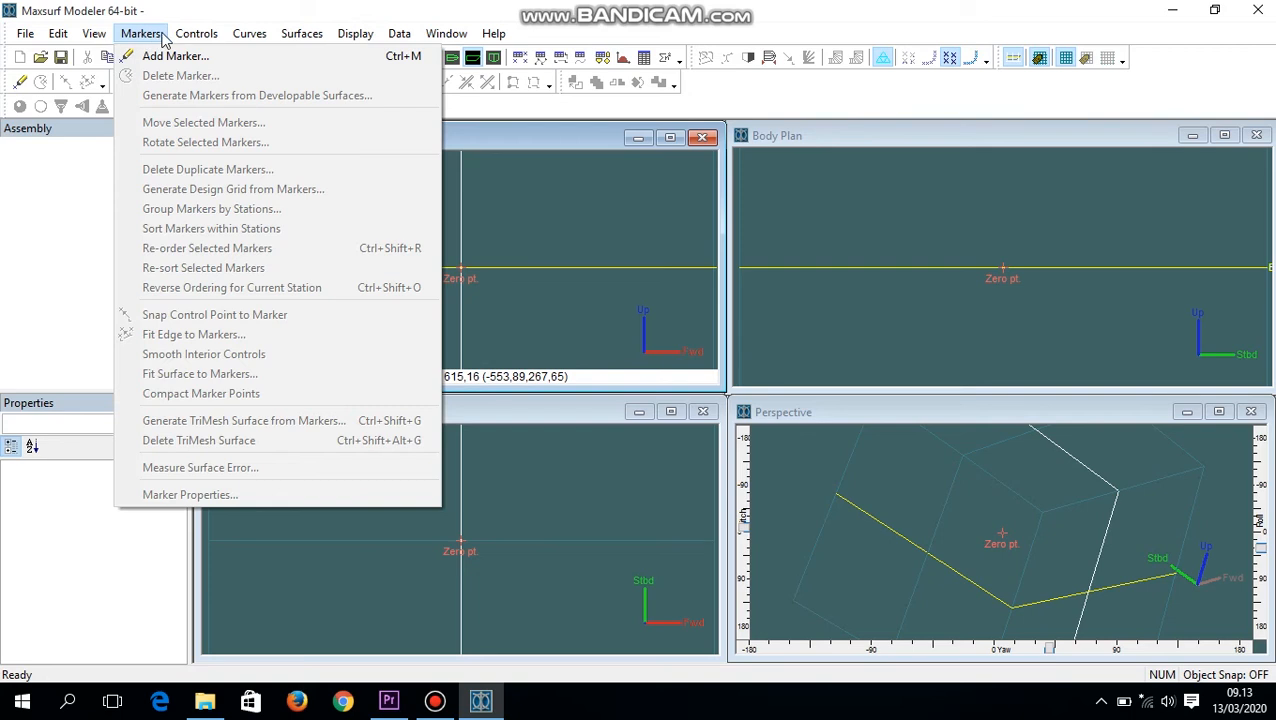
mouse_move(185, 35)
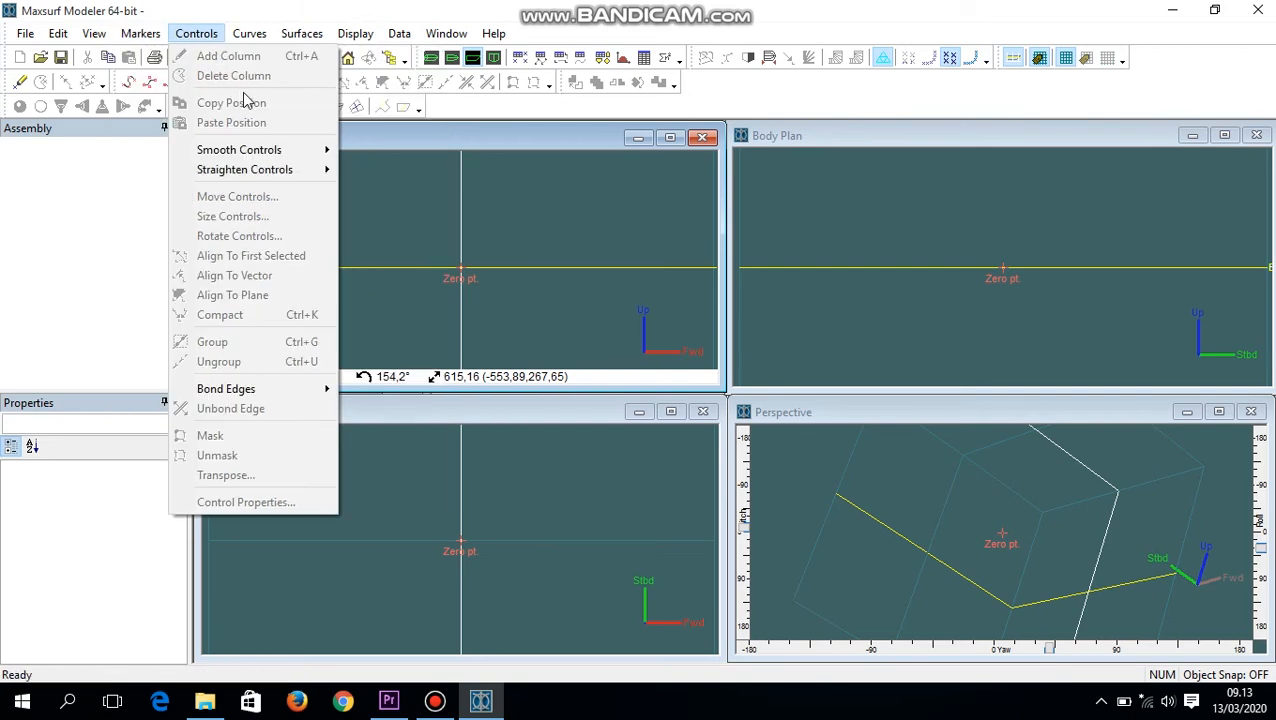
mouse_move(246, 40)
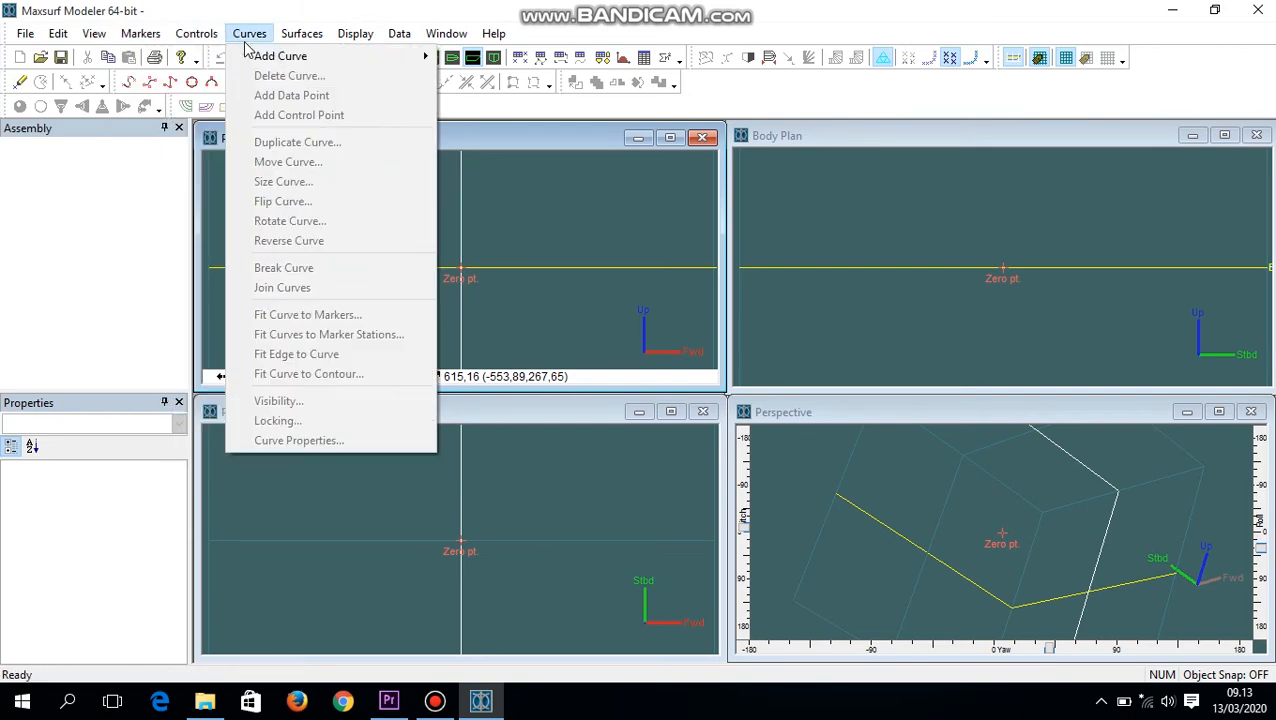
mouse_move(289, 45)
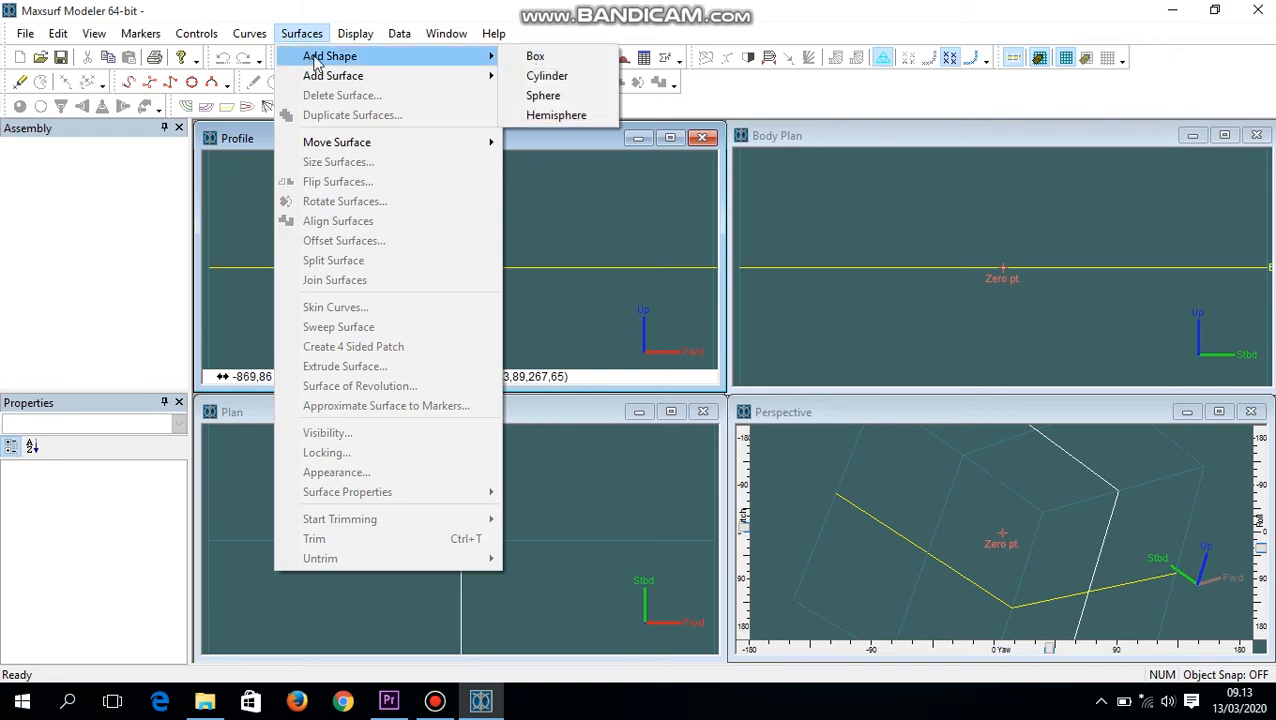
mouse_move(322, 77)
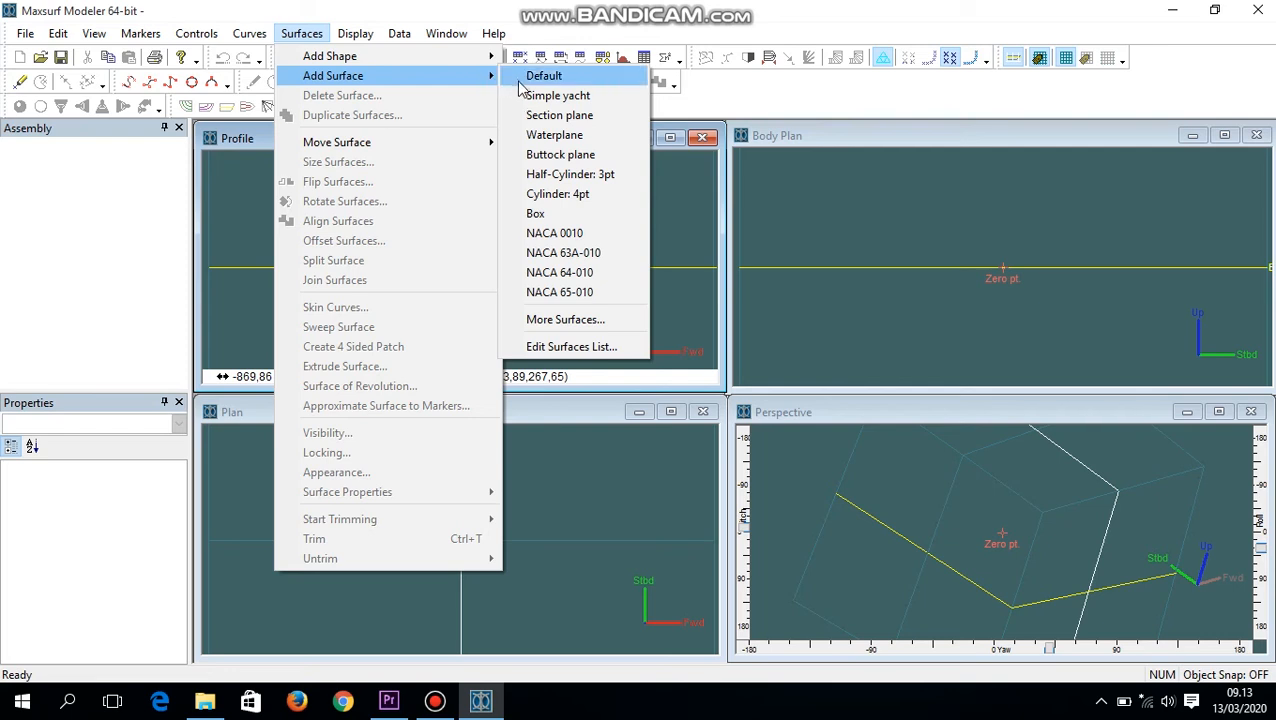
mouse_move(358, 42)
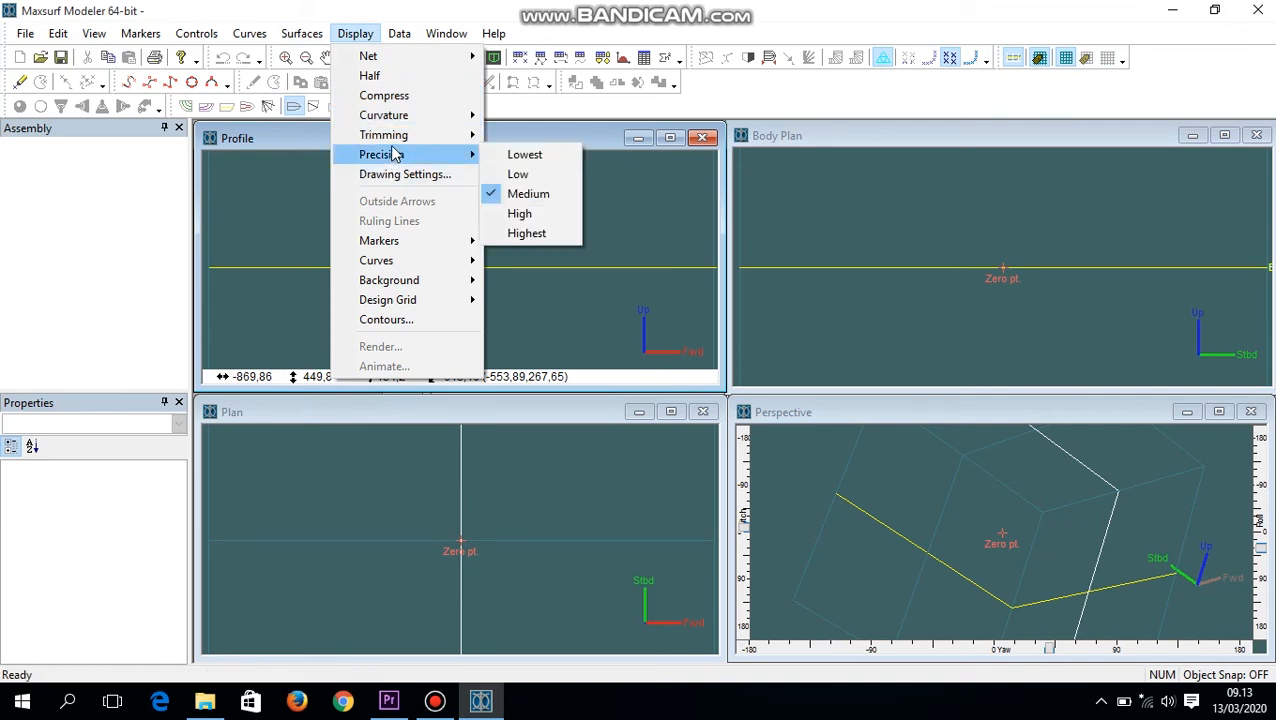
mouse_move(390, 121)
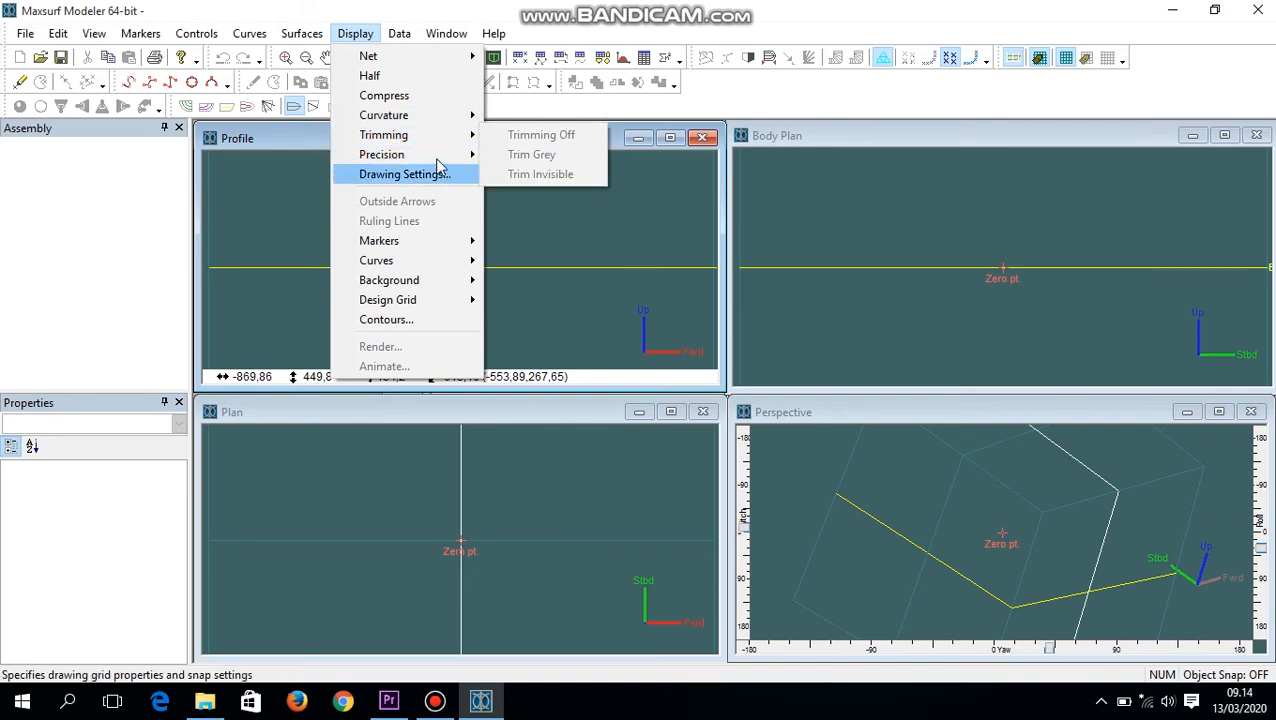
mouse_move(425, 160)
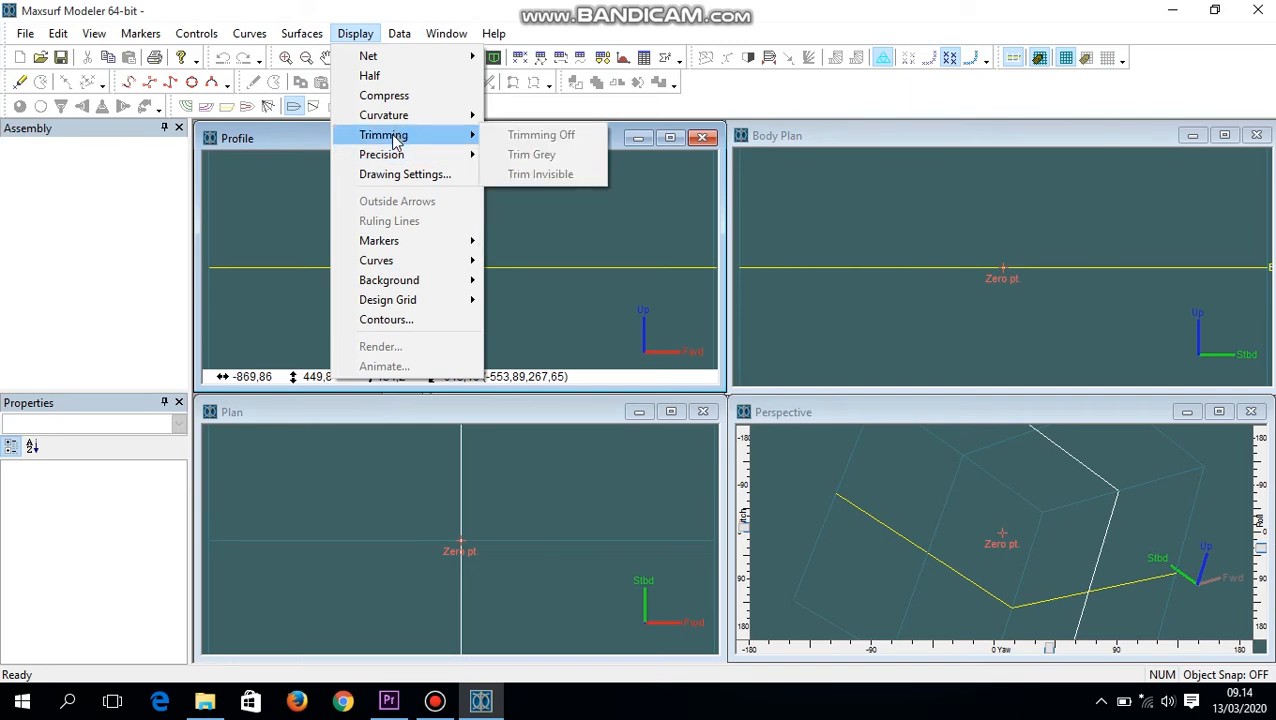
Check the length and mass unit settings and accept centimetres and kilograms.
mouse_move(397, 42)
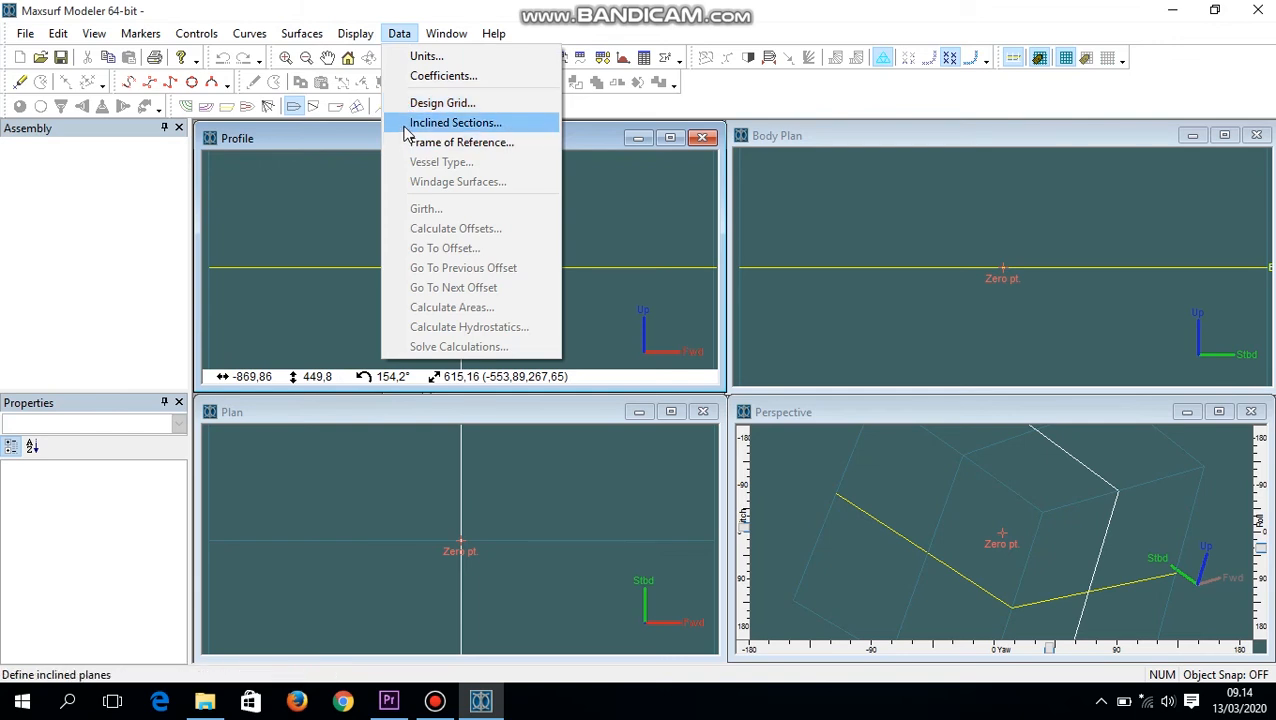
click(412, 57)
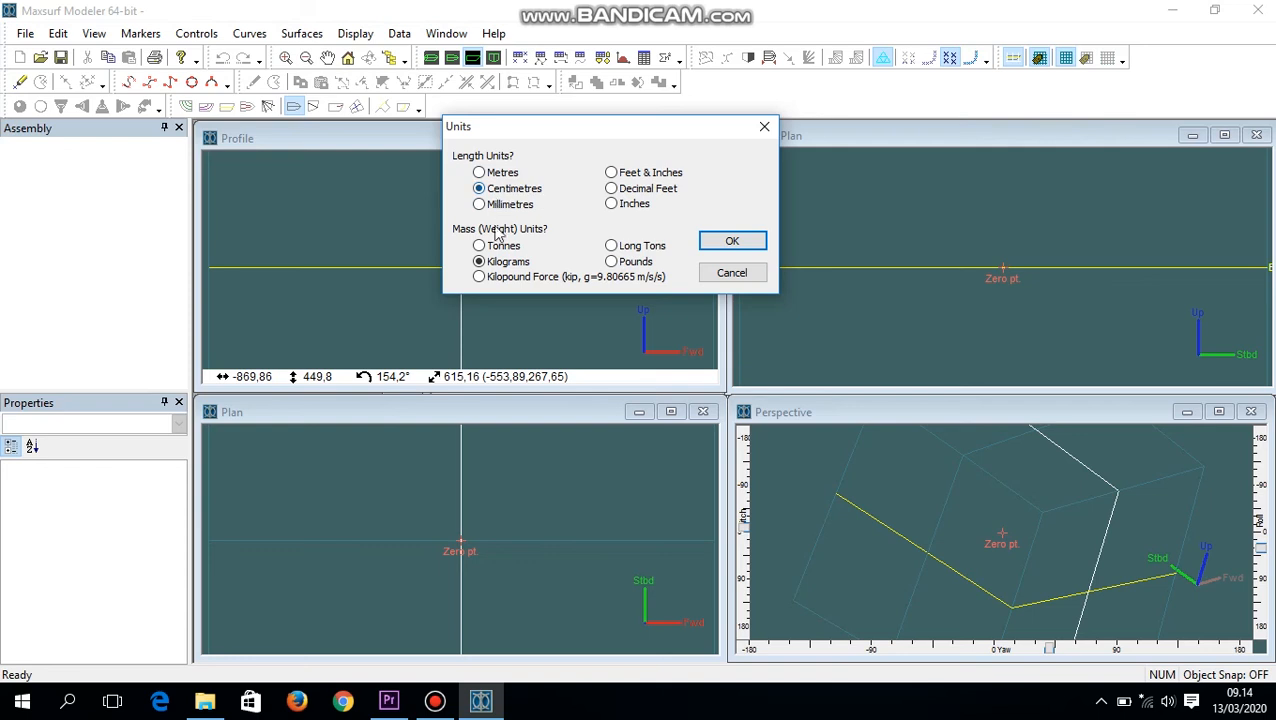
click(726, 244)
Examine the Design Grid settings and the Frame of Reference and Zero Point settings, closing each without changes.
click(399, 33)
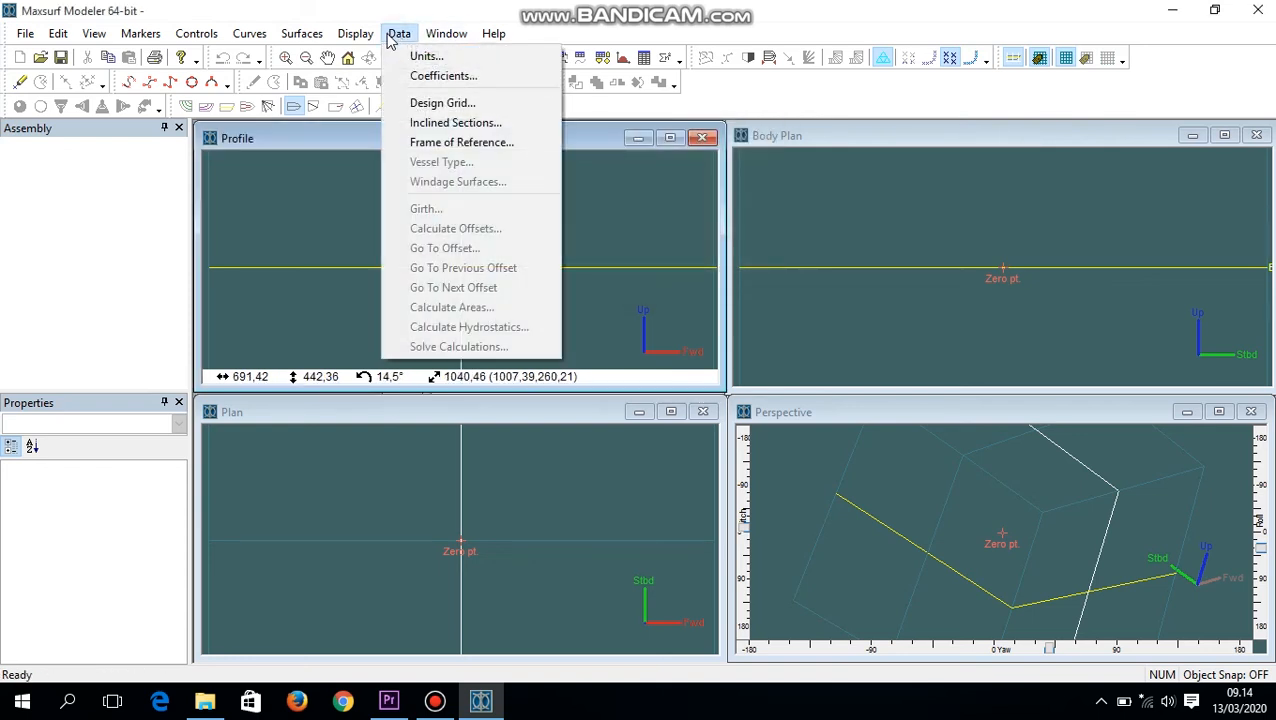
click(409, 102)
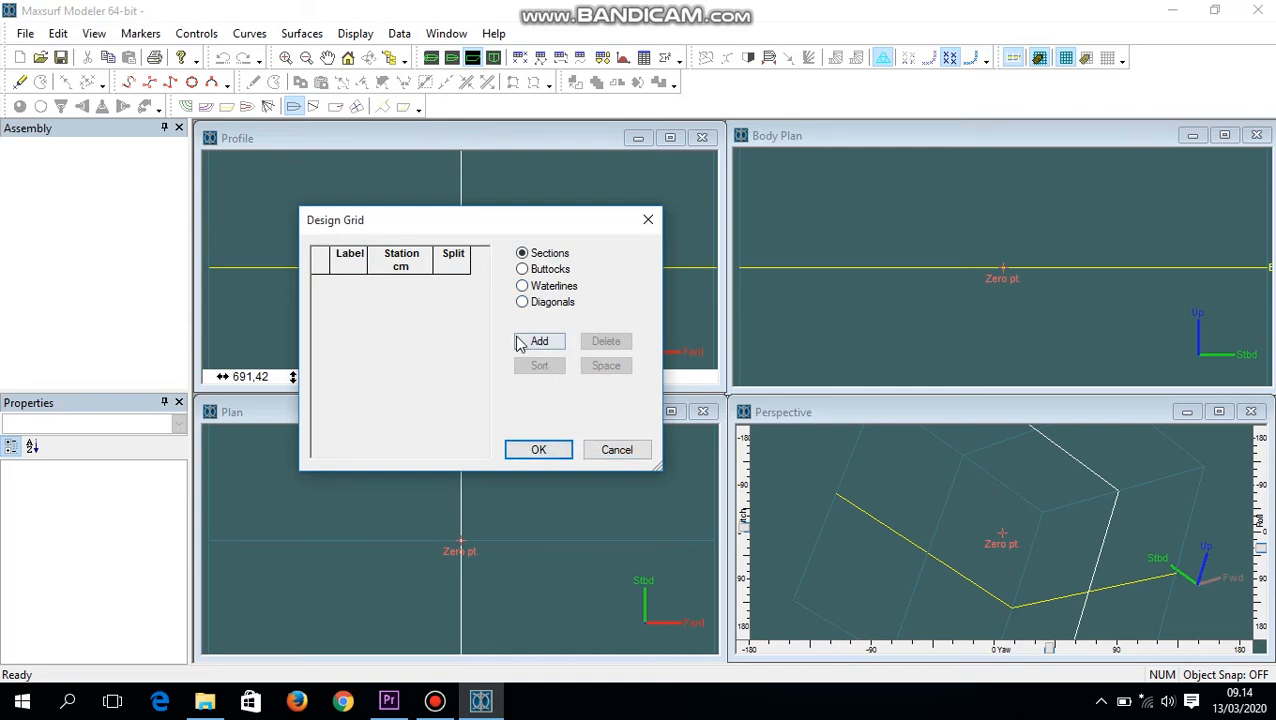
click(645, 222)
click(400, 33)
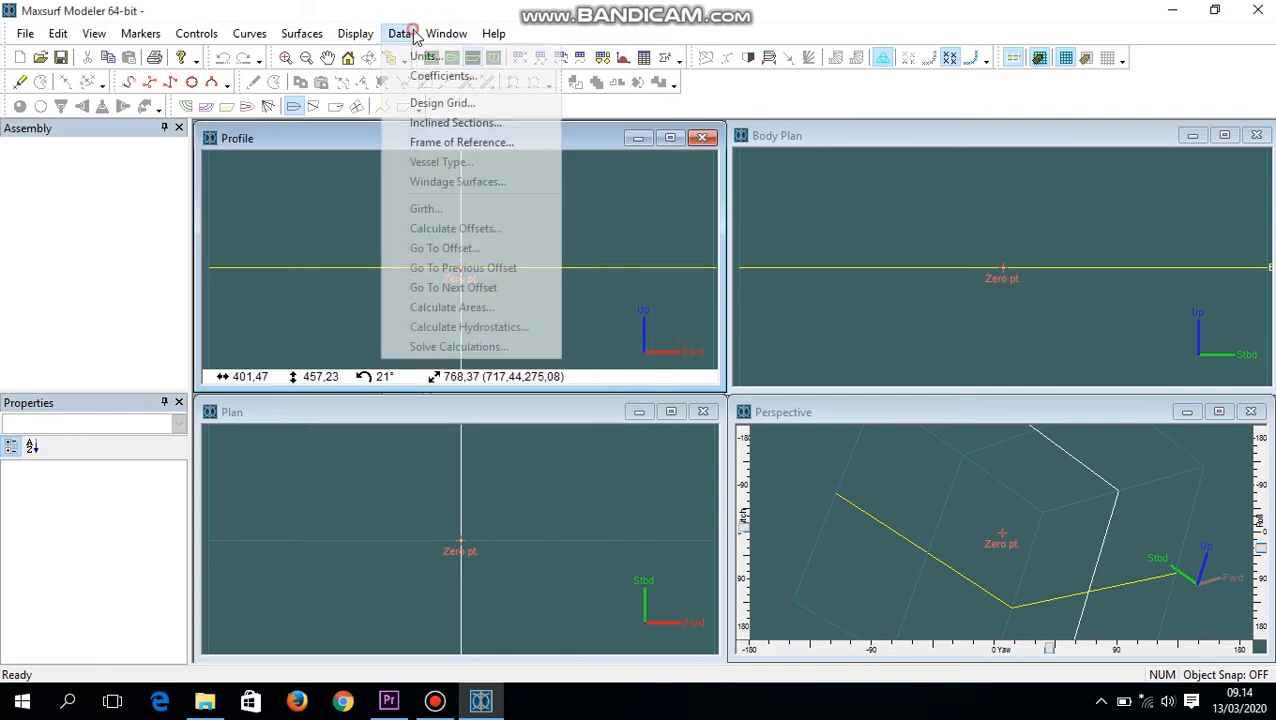
click(449, 145)
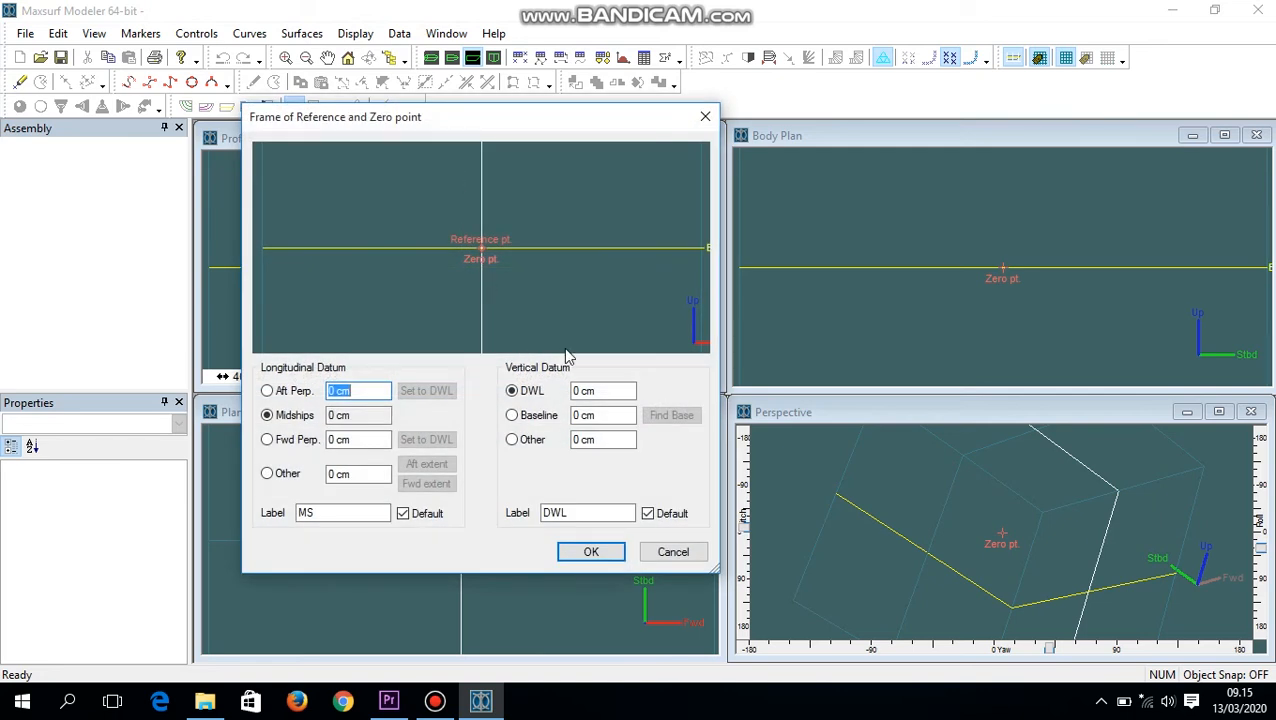
click(705, 116)
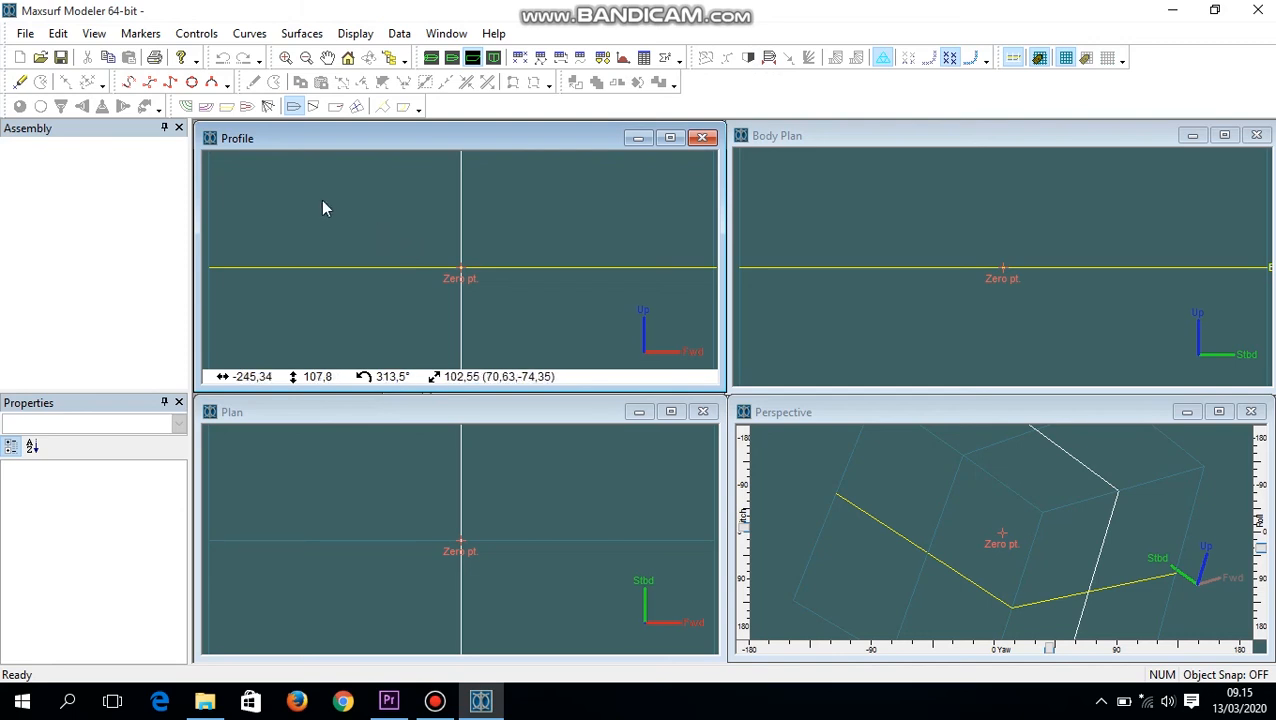
Open the design catamaran 1.msd from the rc boat folder and maximise its Perspective view.
click(40, 59)
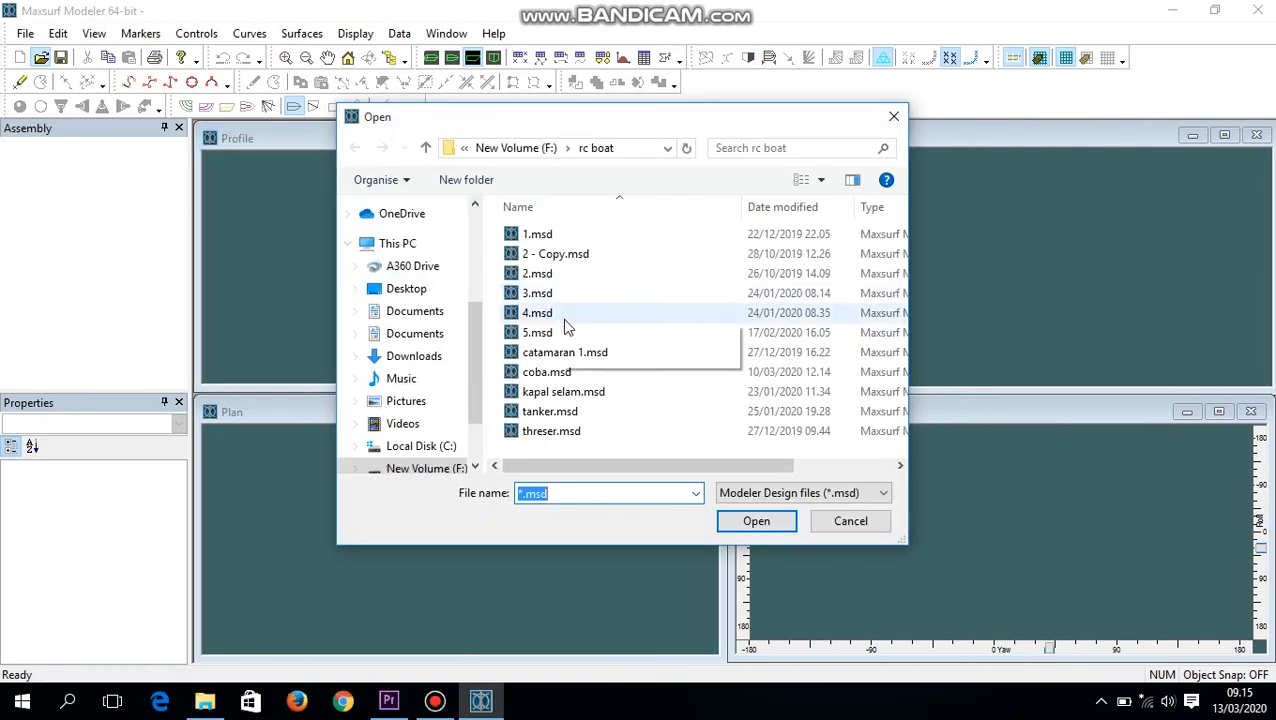
click(566, 353)
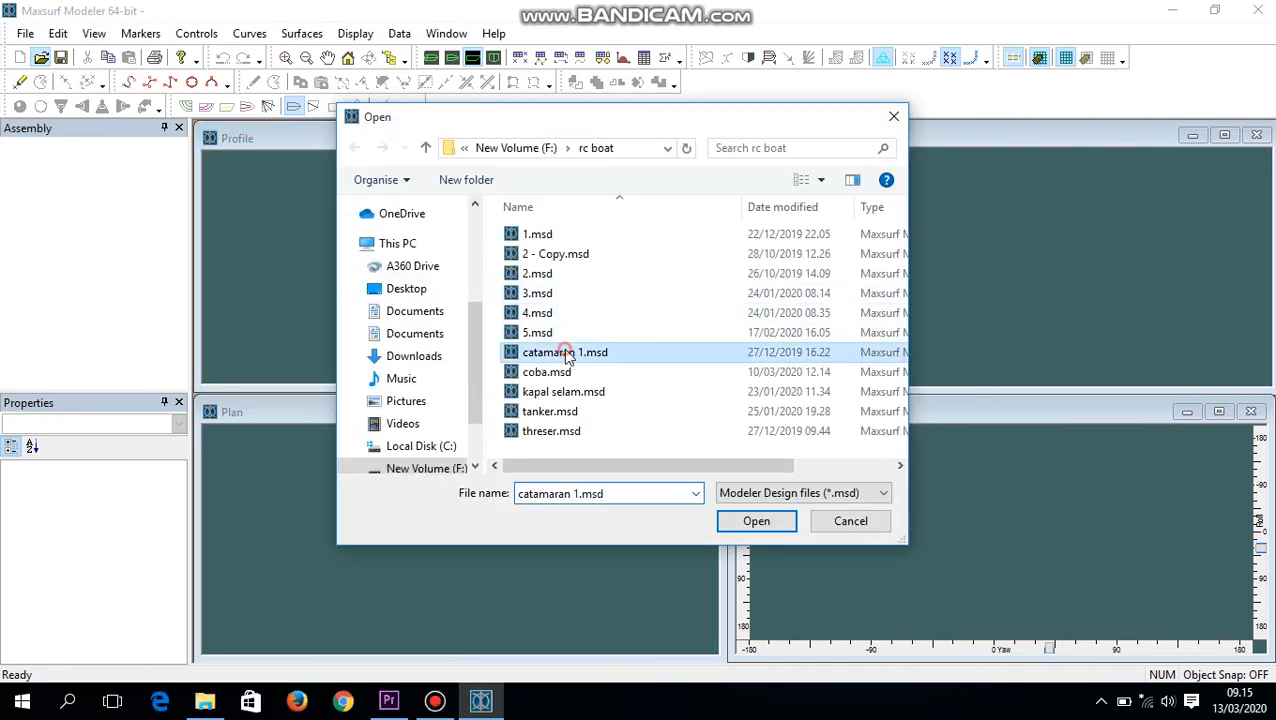
click(740, 522)
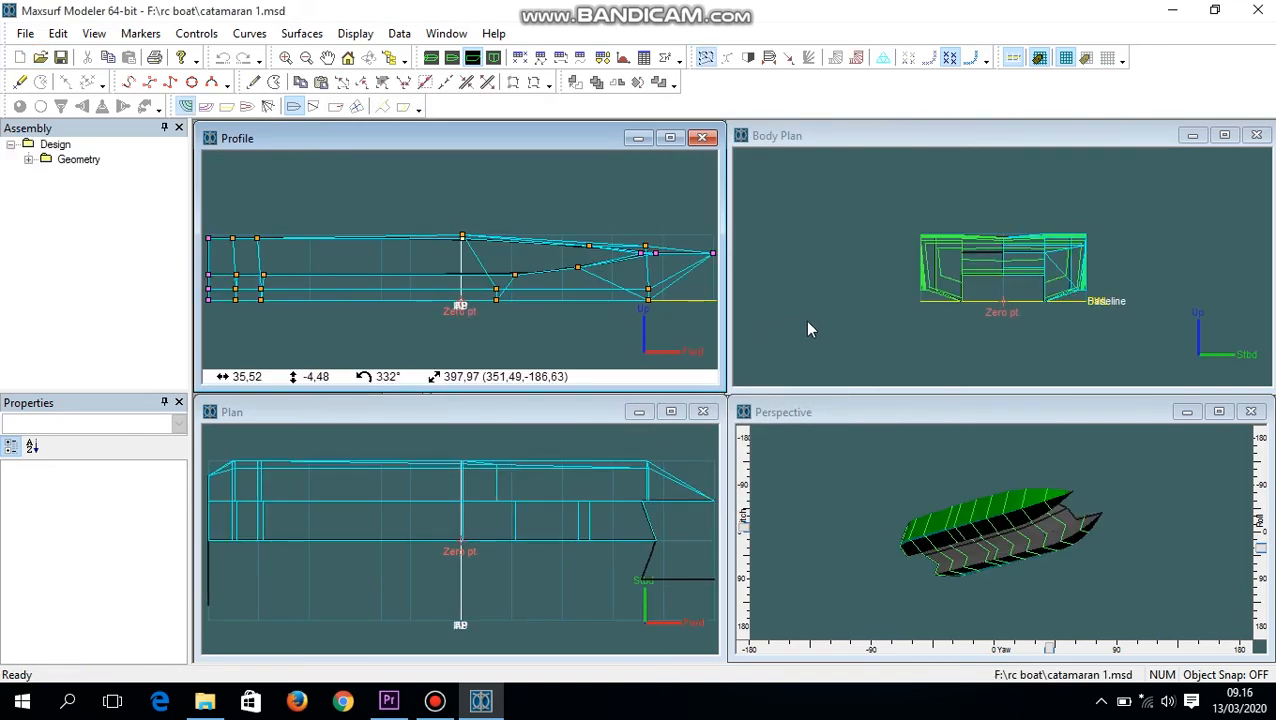
click(1219, 413)
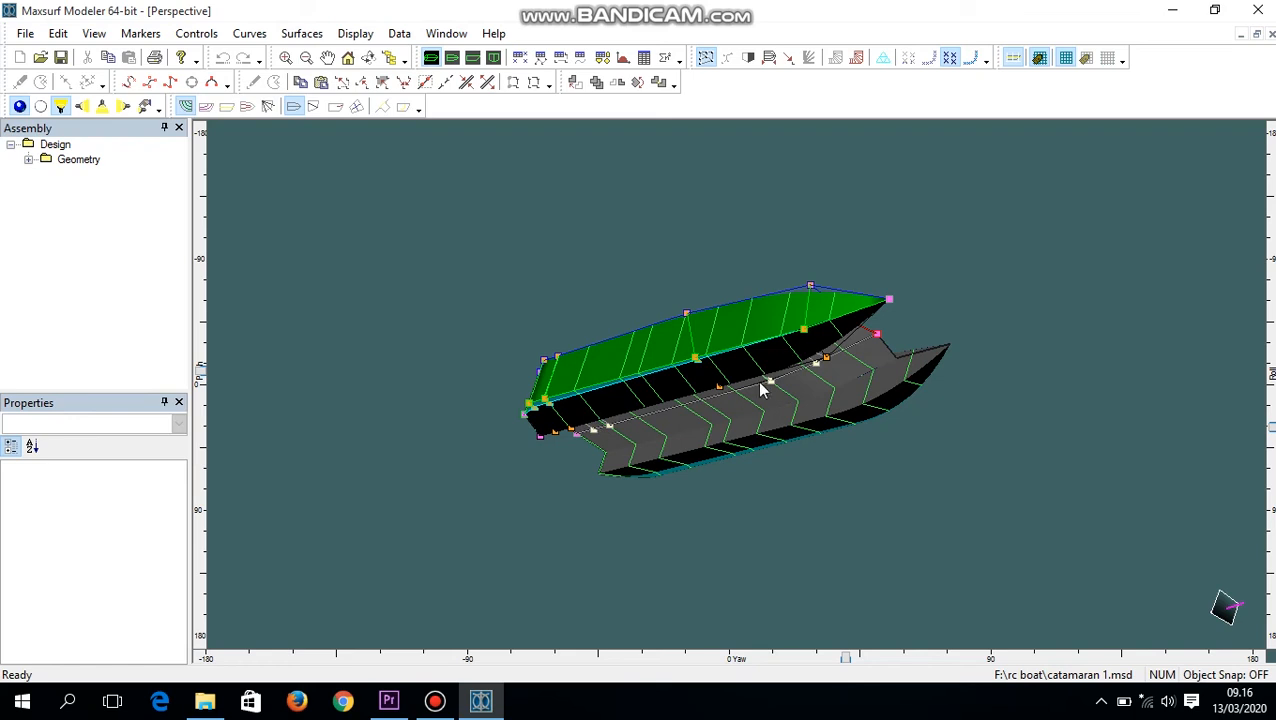
Mask all control points except the one at the hull's bow tip, unmask them, and mask them again.
click(890, 302)
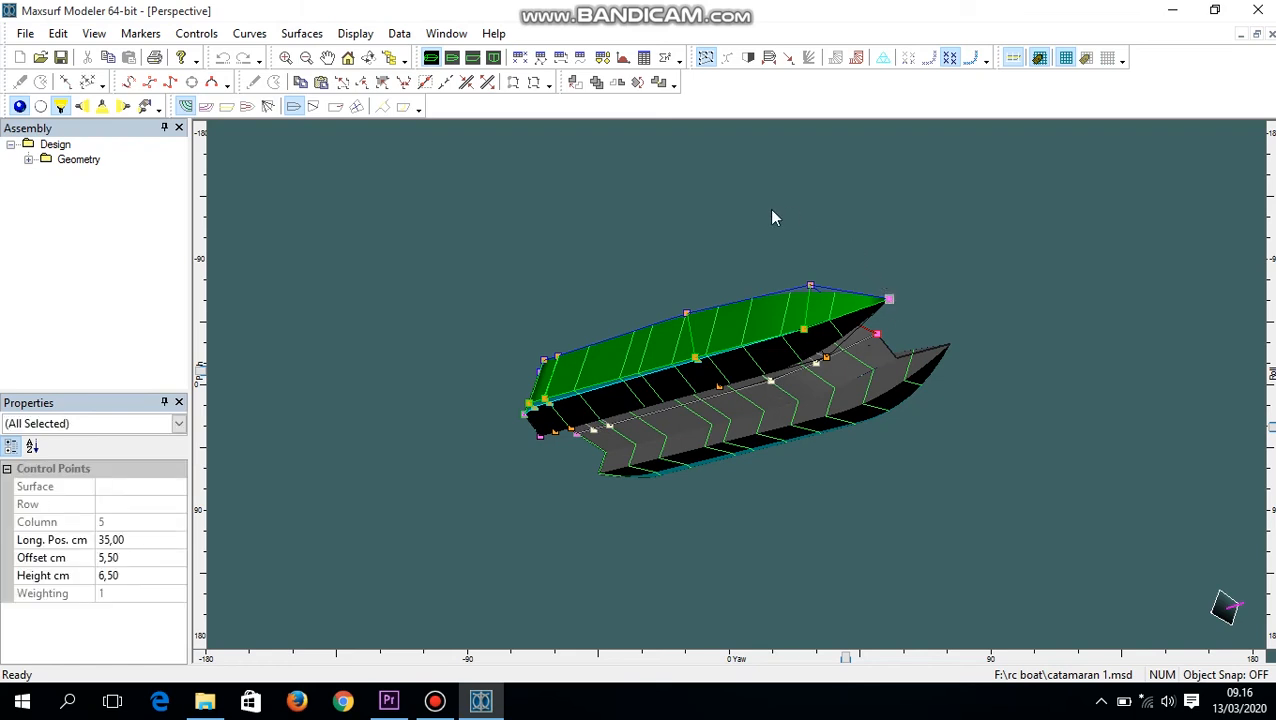
click(511, 84)
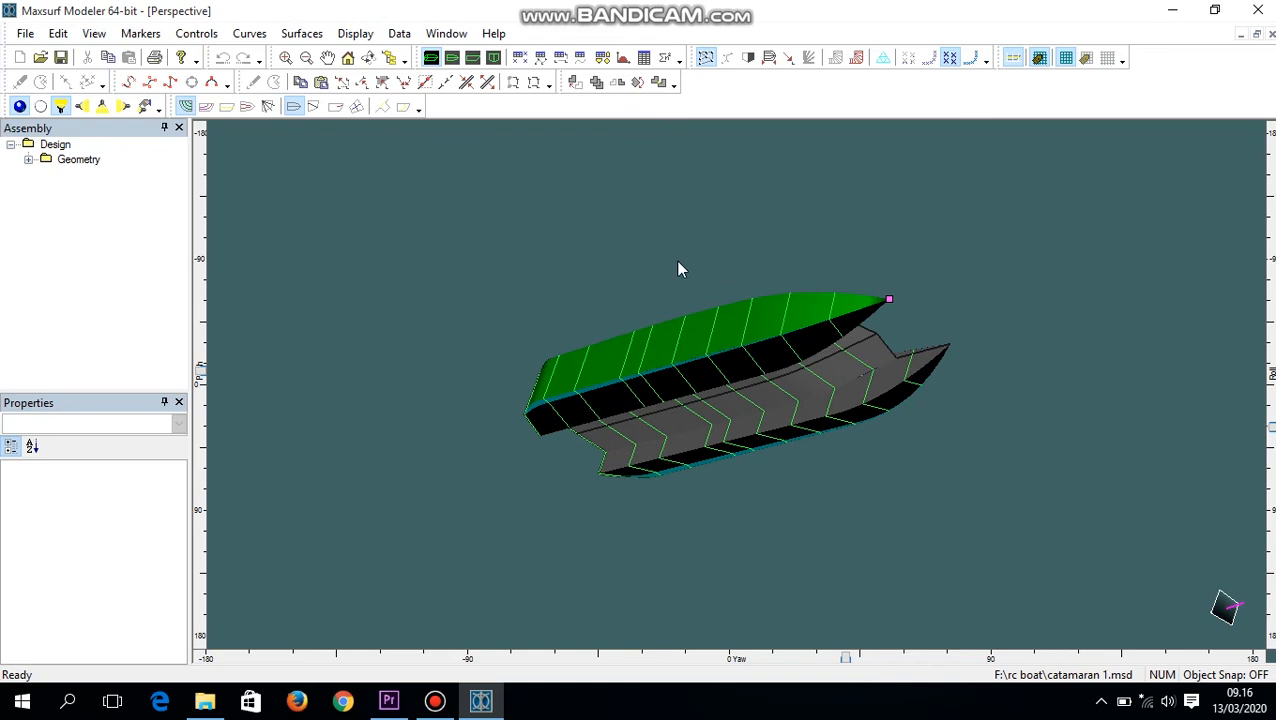
click(531, 86)
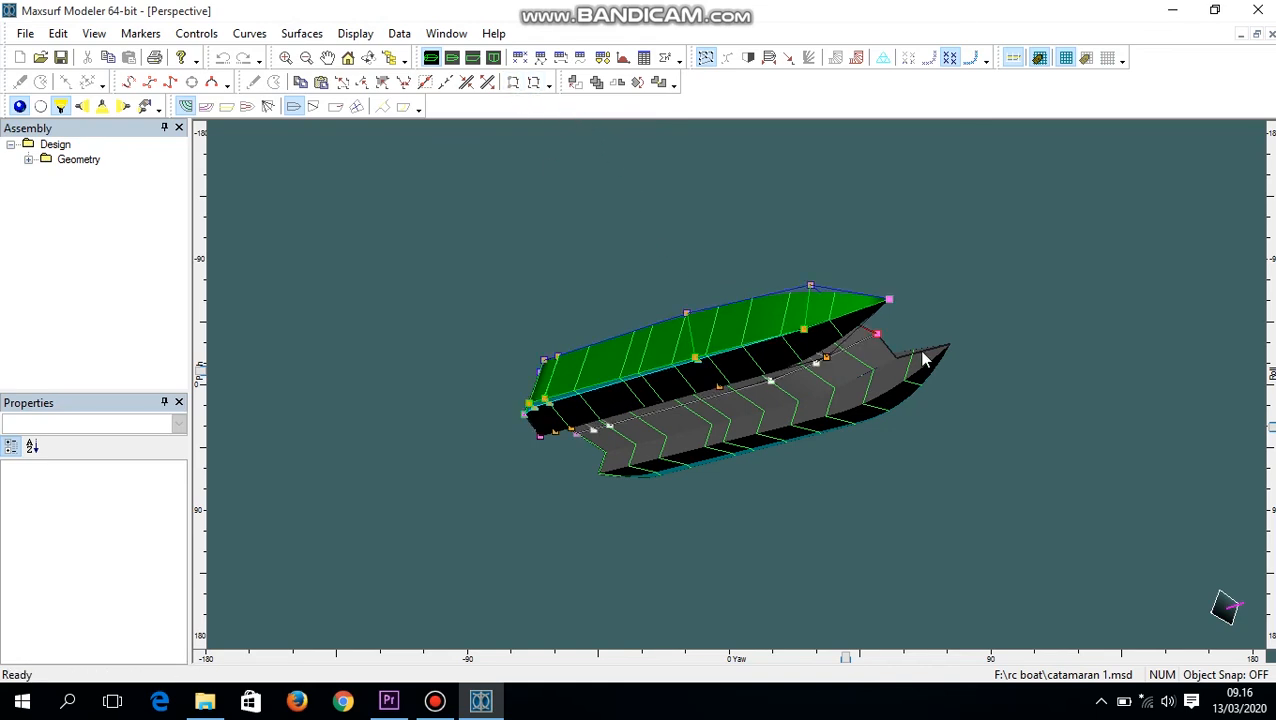
click(889, 300)
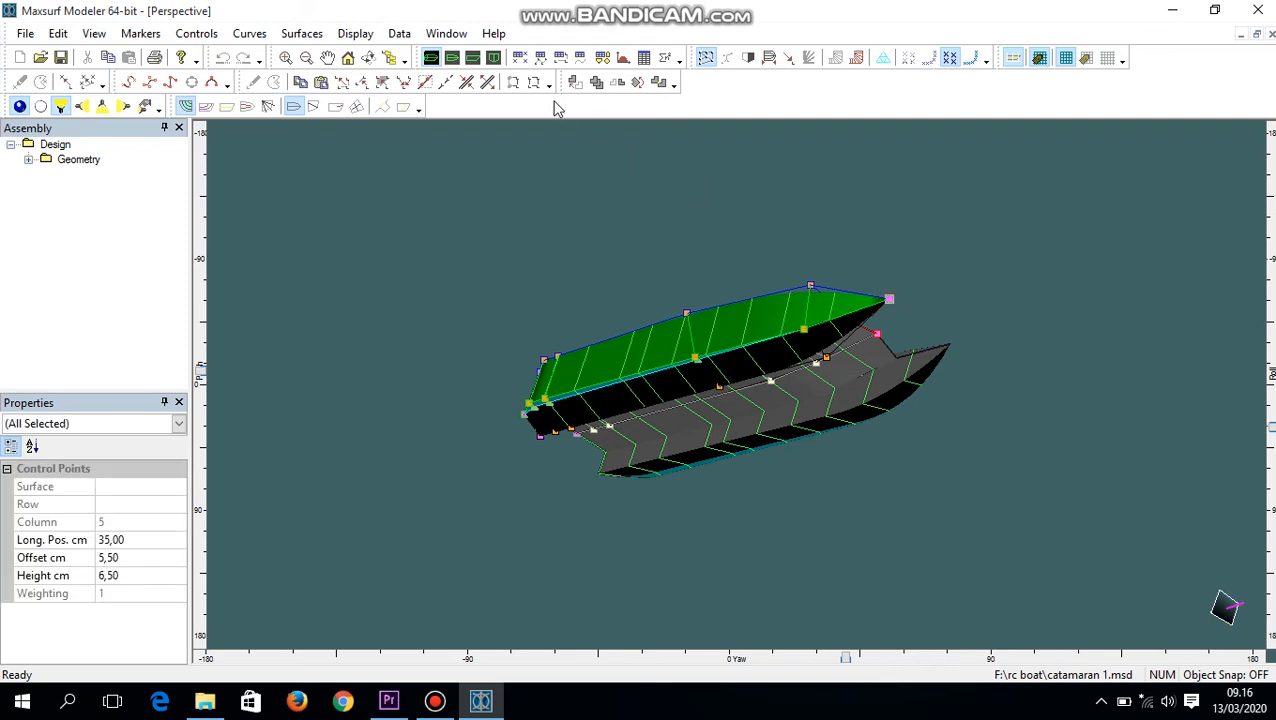
click(513, 84)
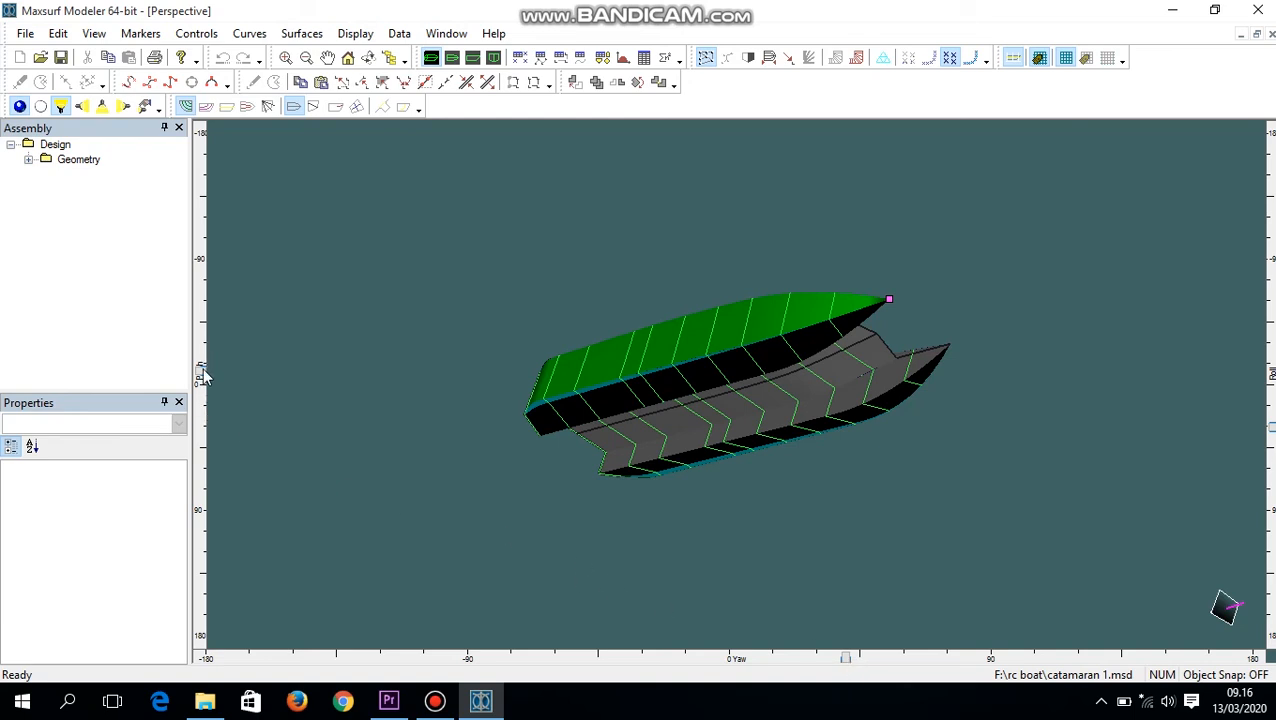
Turn off the section contours on the catamaran hull in the Perspective view.
drag(199, 373, 200, 400)
drag(205, 401, 213, 397)
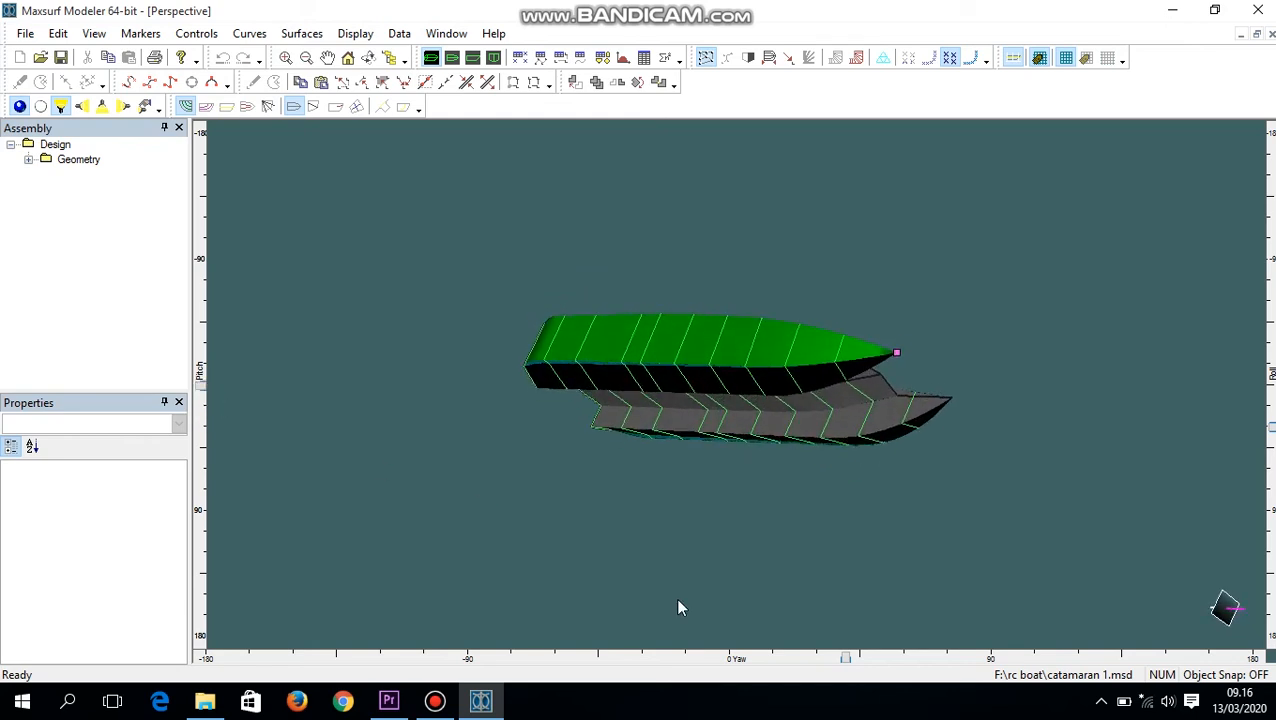
drag(846, 660, 988, 658)
mouse_move(1273, 426)
mouse_down()
mouse_move(1273, 357)
mouse_move(1273, 450)
mouse_move(1273, 371)
mouse_move(1272, 436)
mouse_up()
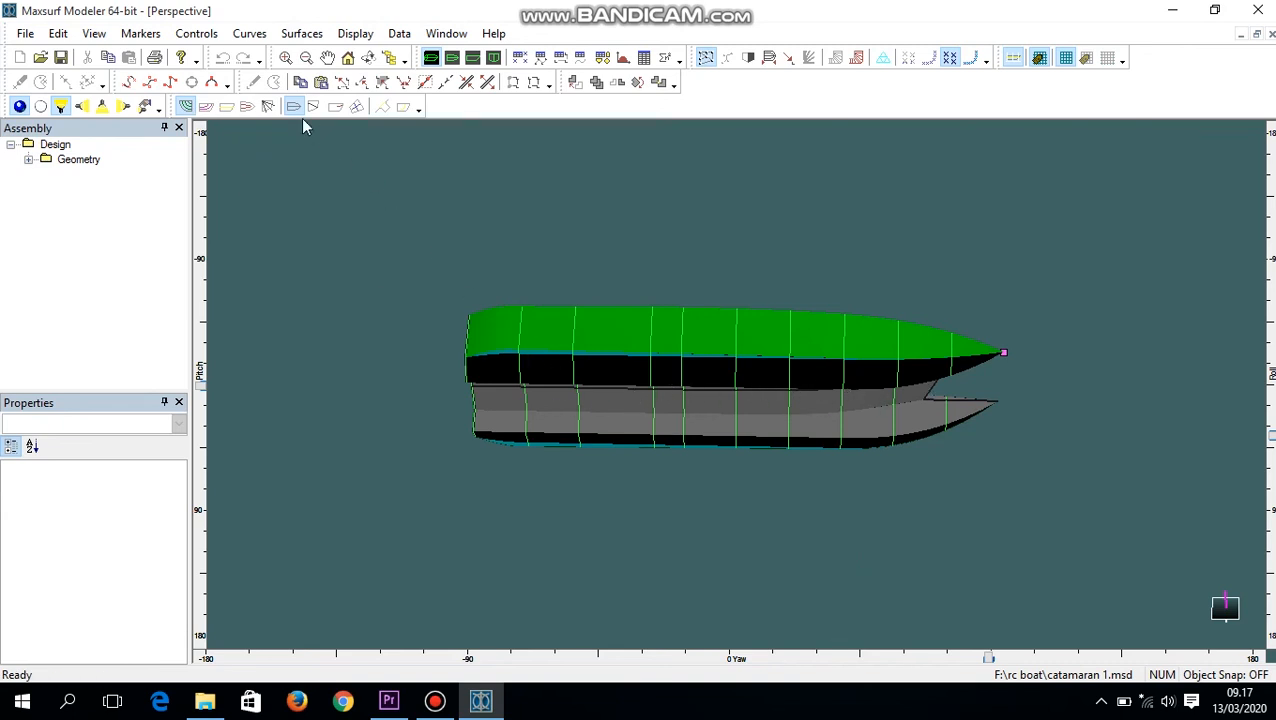
click(188, 106)
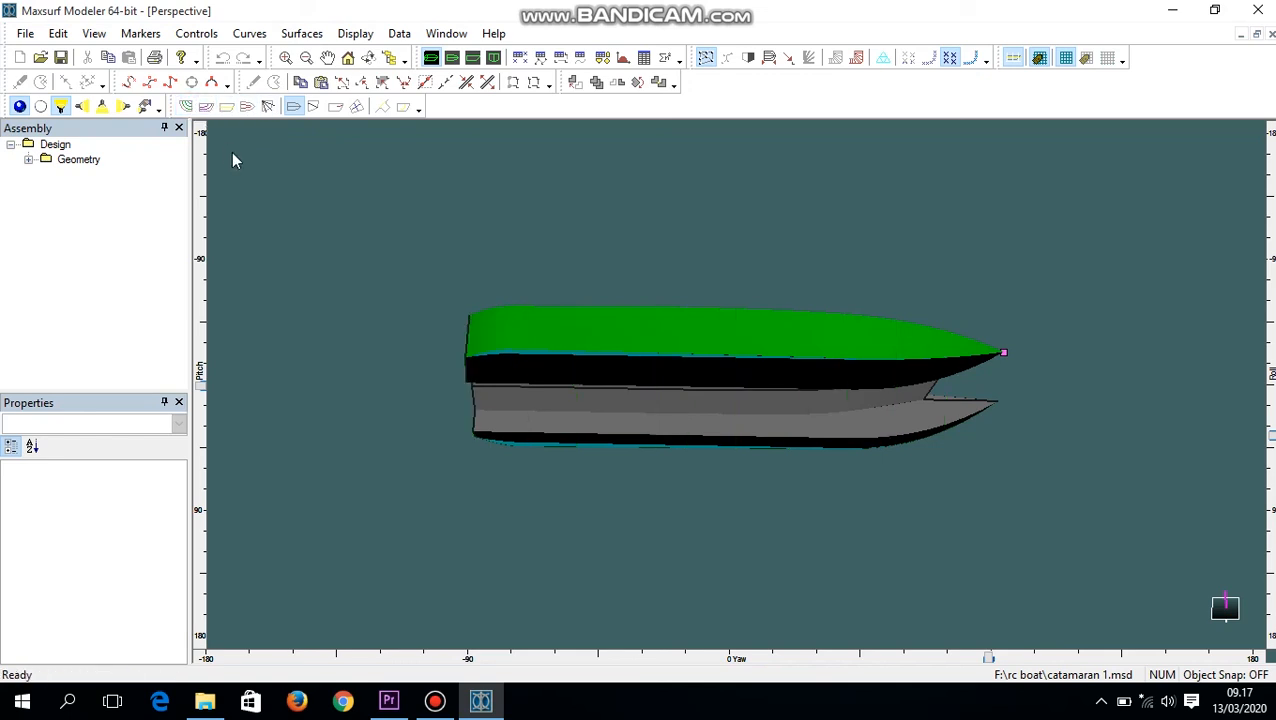
Add three buttocks to the catamaran's design grid.
click(399, 33)
click(412, 102)
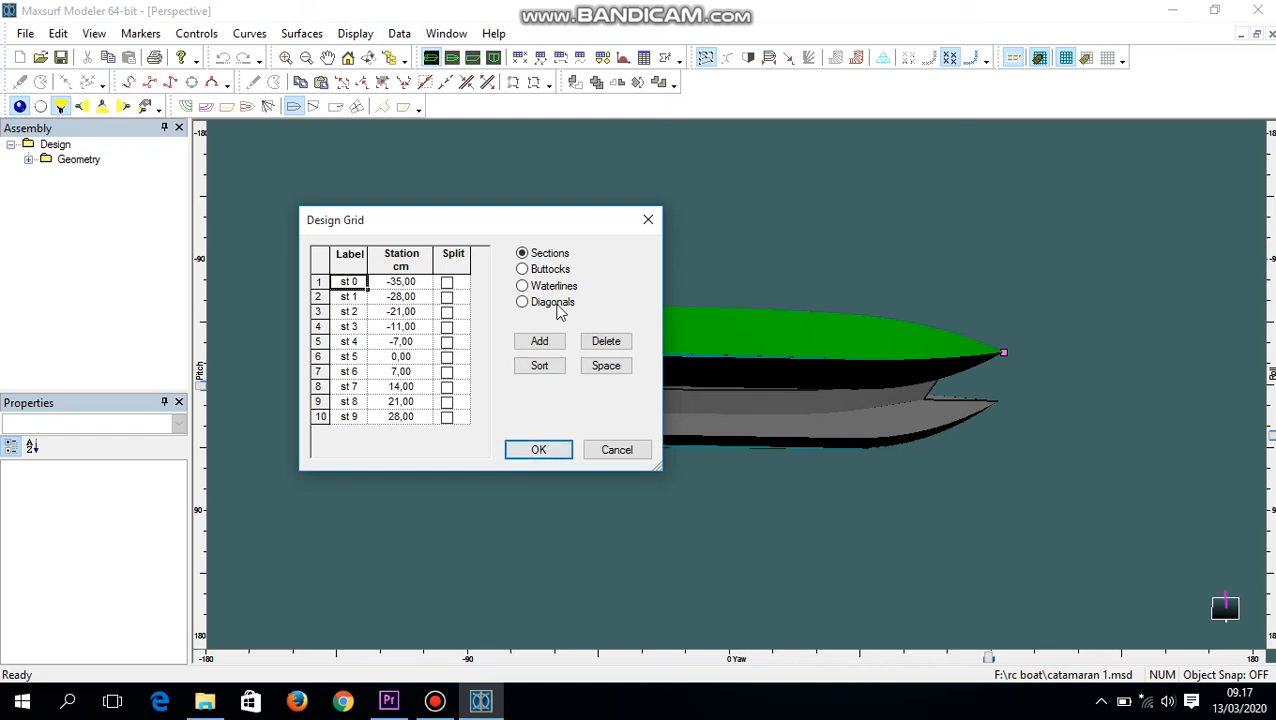
click(547, 271)
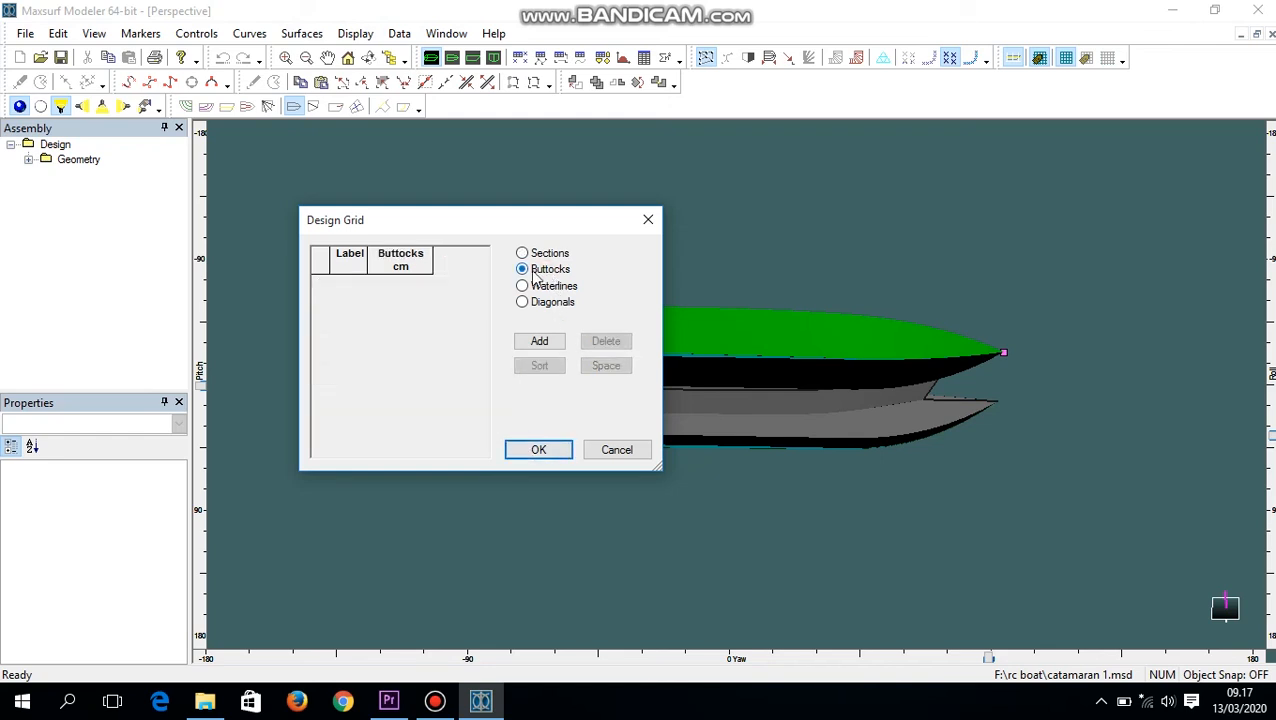
click(542, 342)
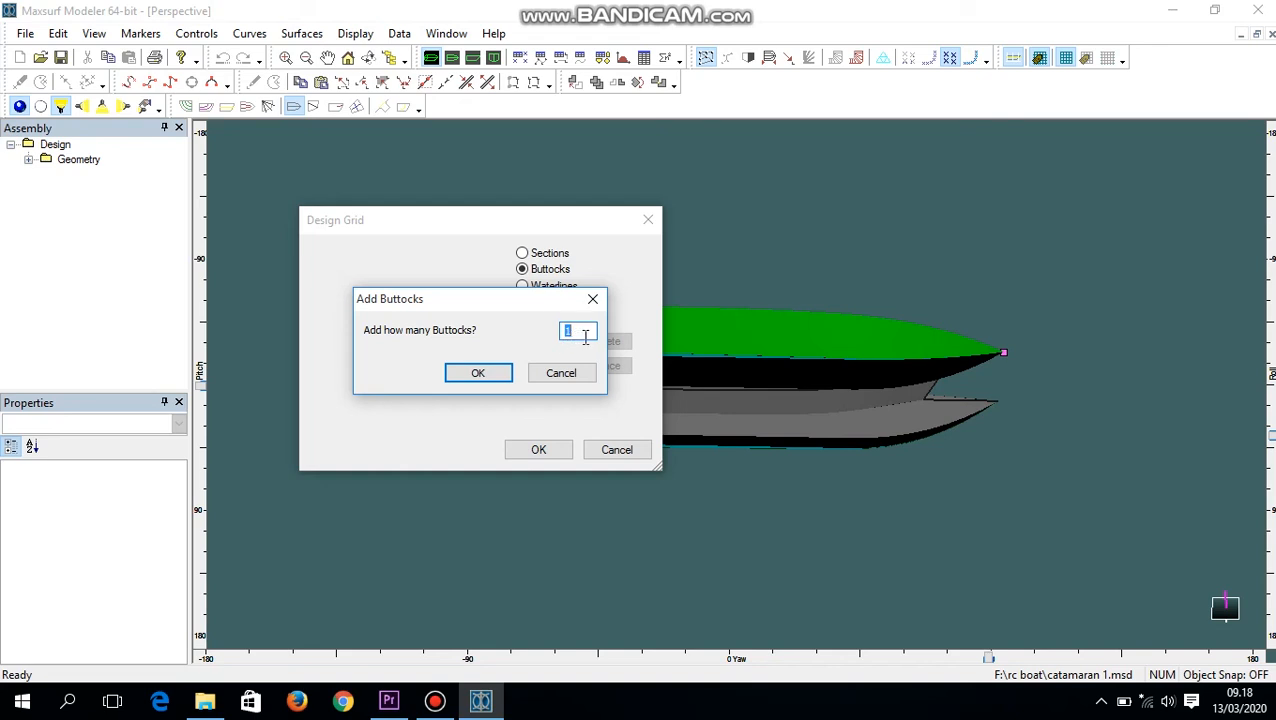
text(3)
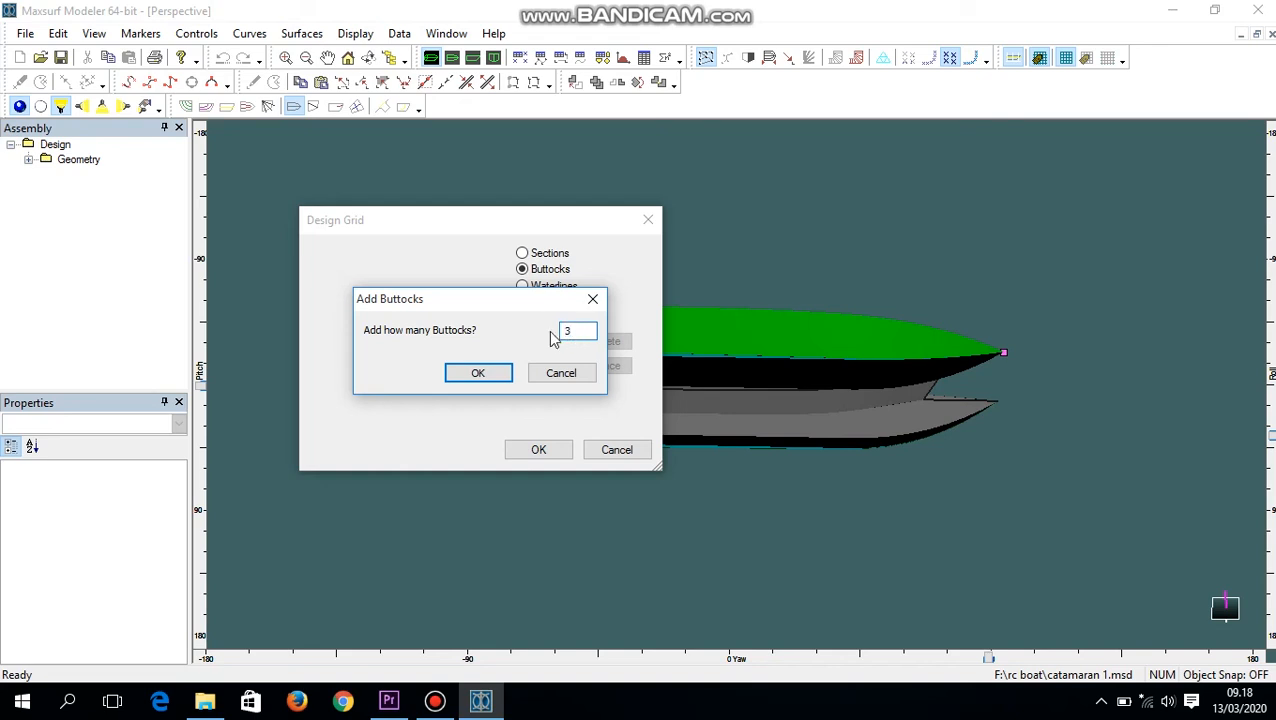
click(478, 373)
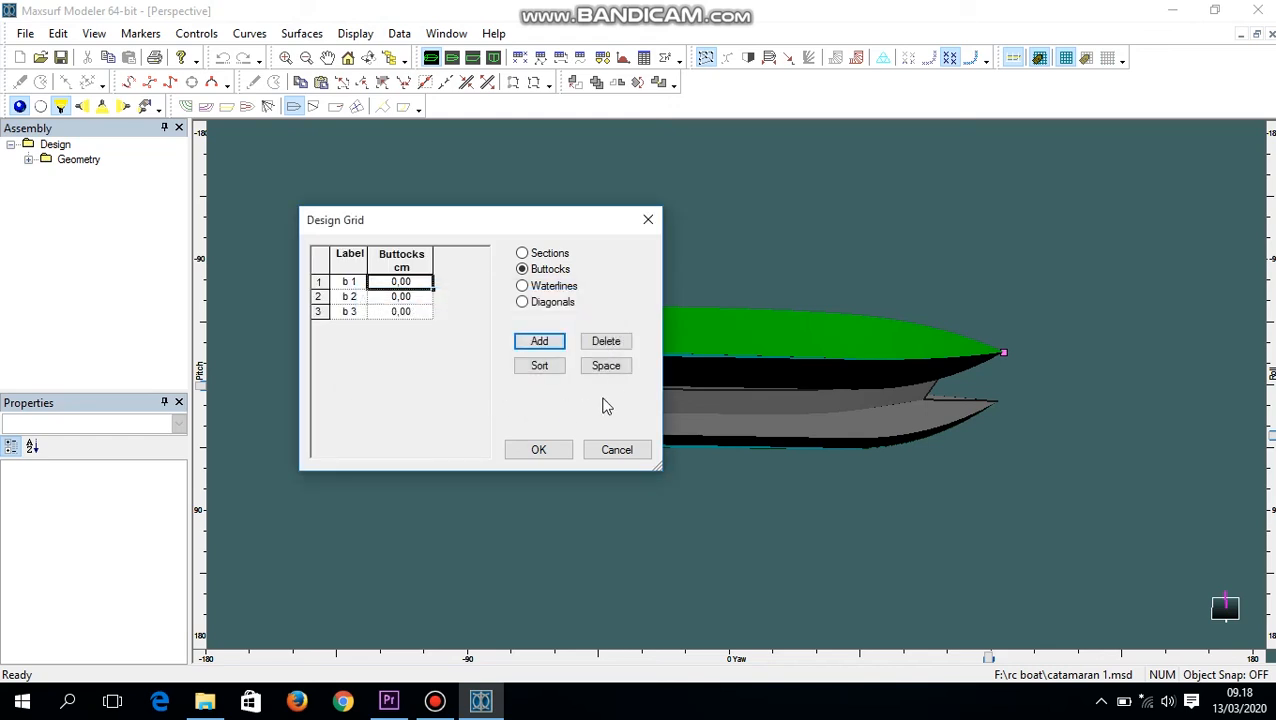
Space buttocks 1 through 3 in steps of 4 cm starting from 0 cm, and show the buttock contours on the hull.
click(609, 368)
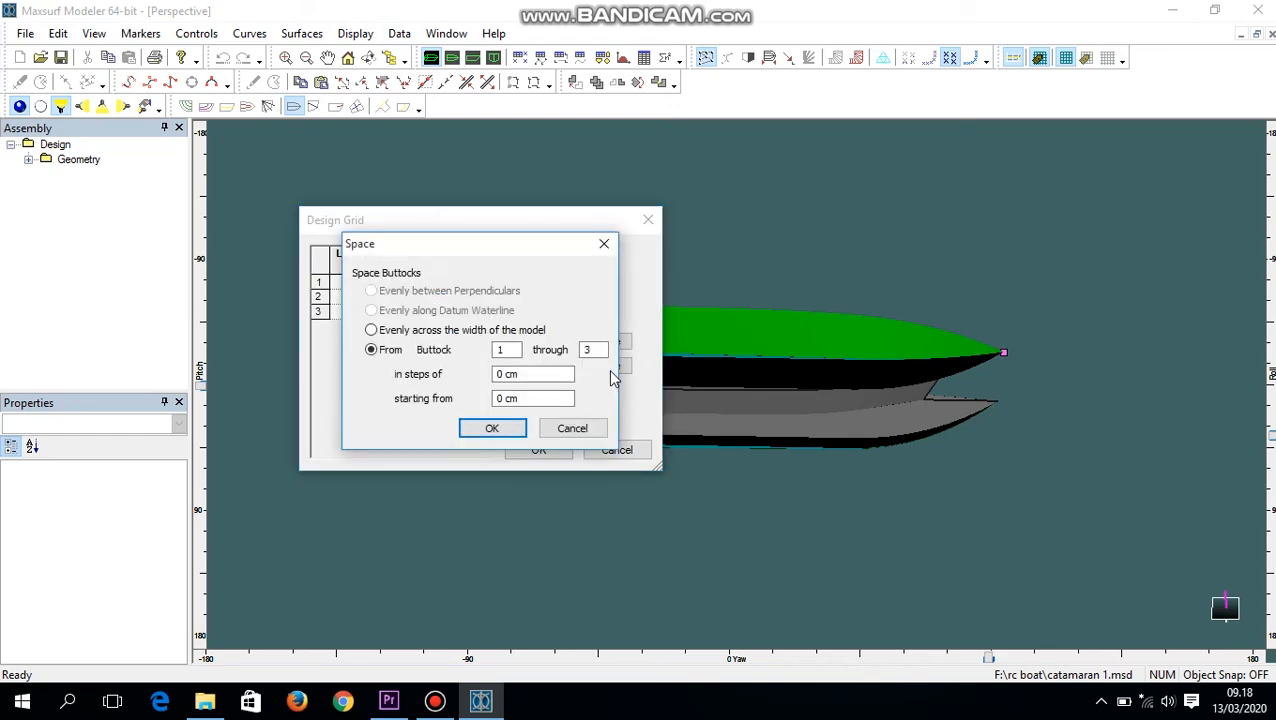
double_click(501, 374)
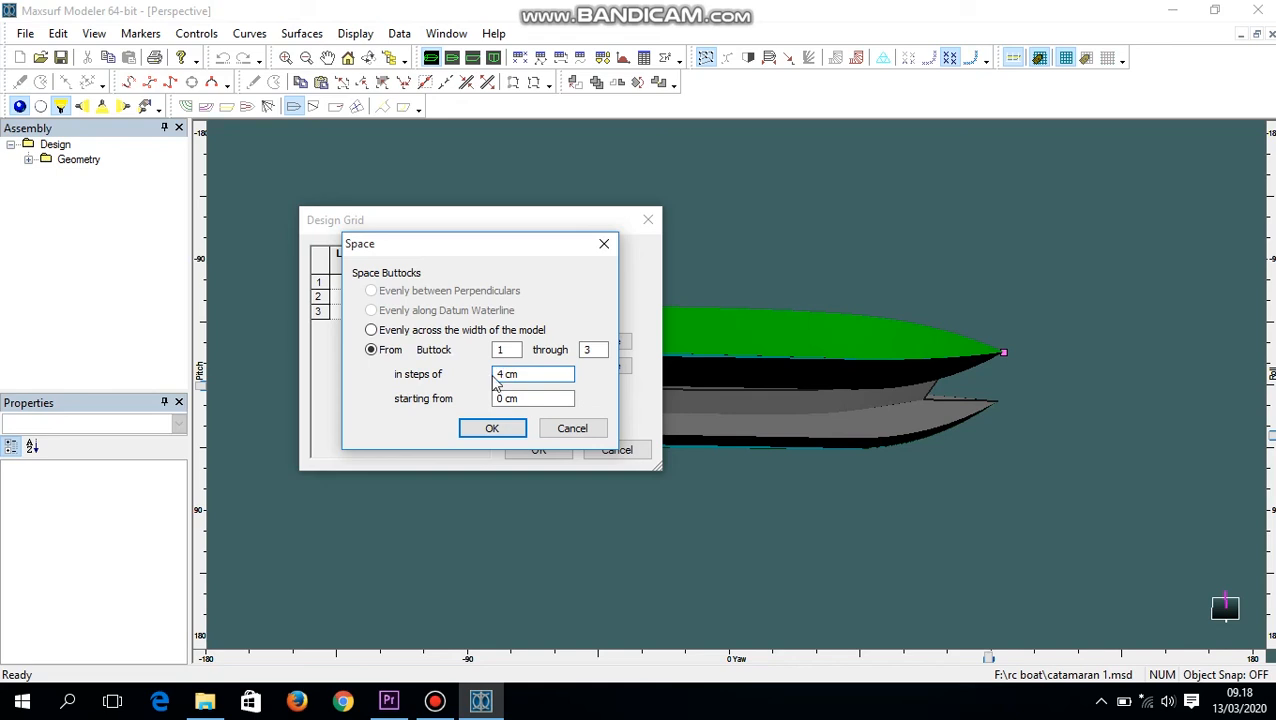
click(503, 433)
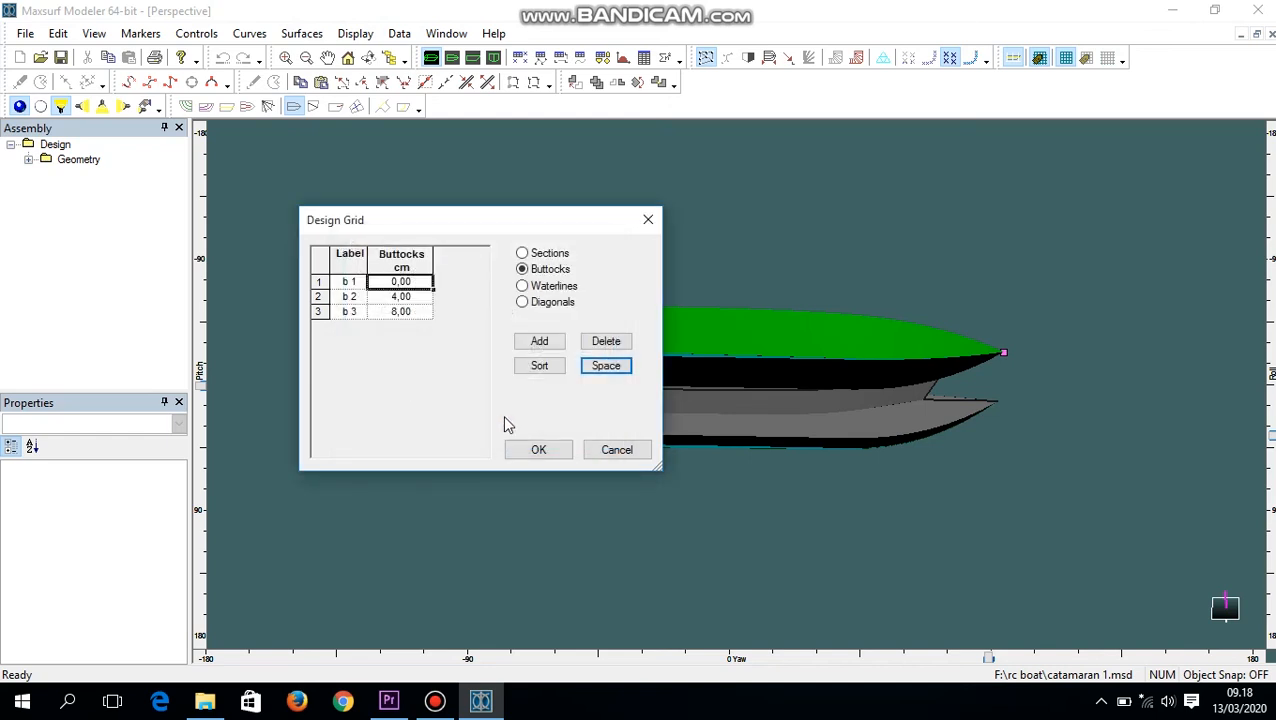
click(540, 451)
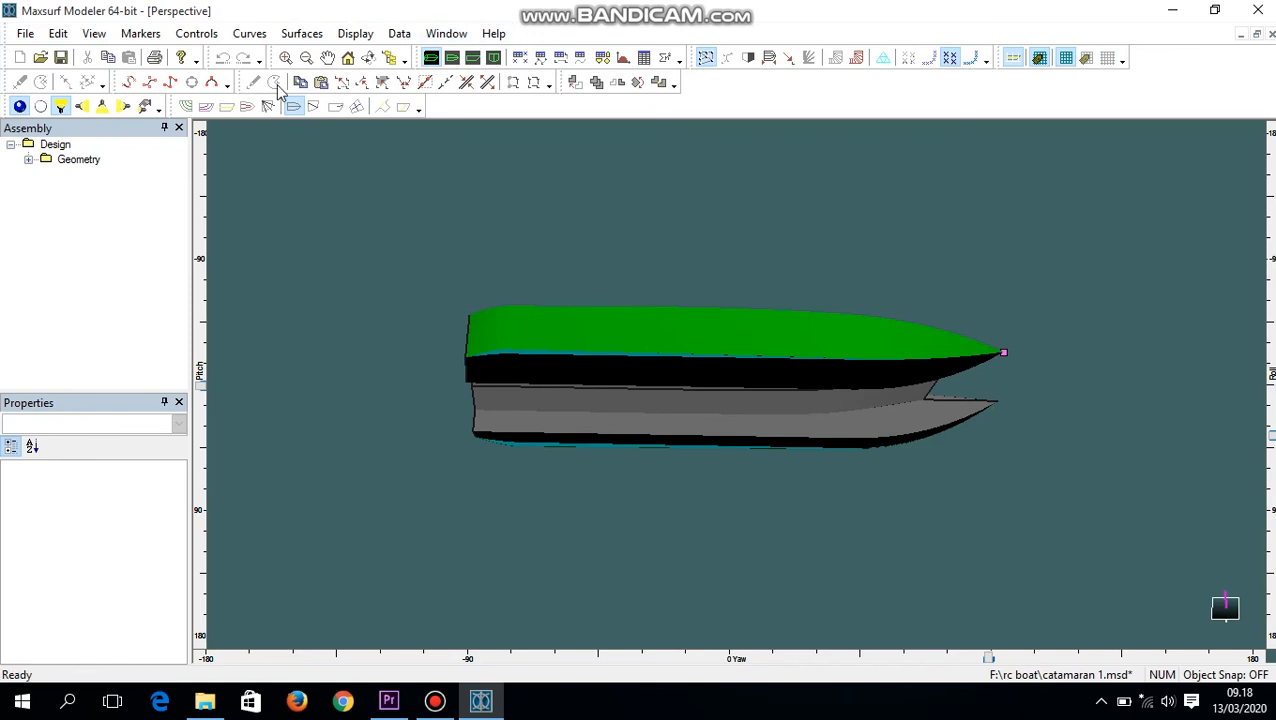
click(206, 106)
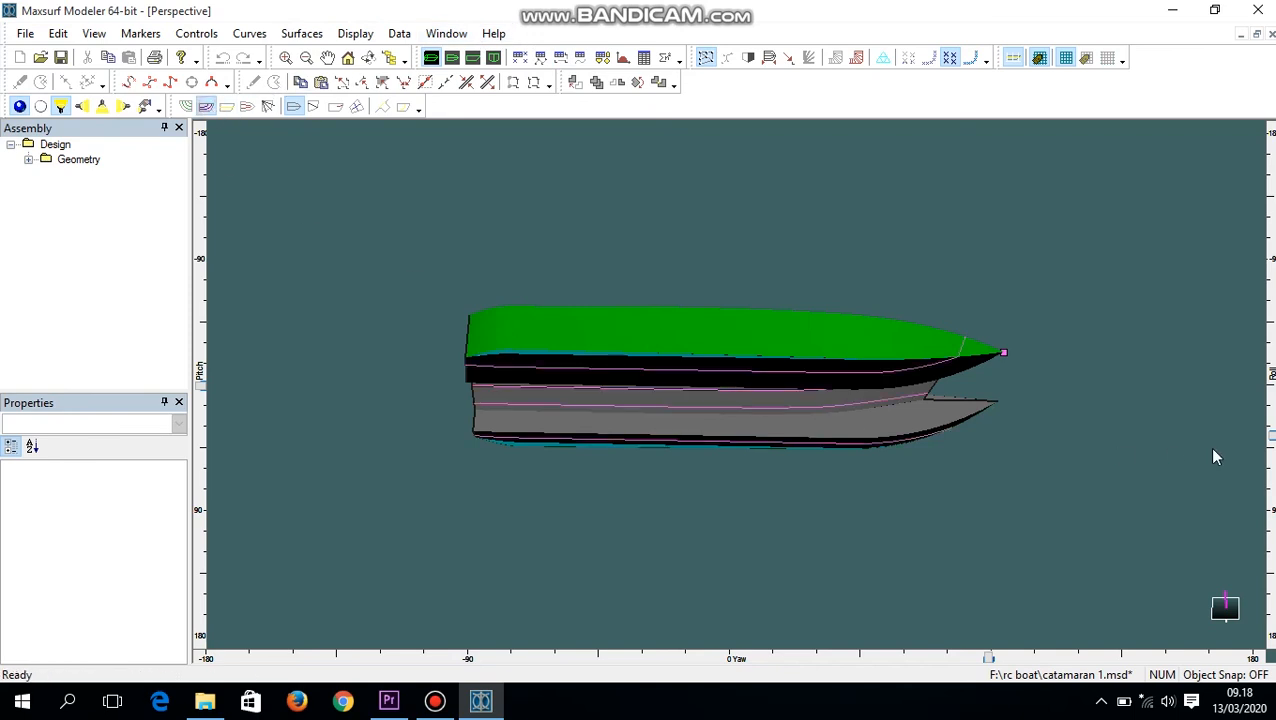
drag(1273, 437, 1273, 374)
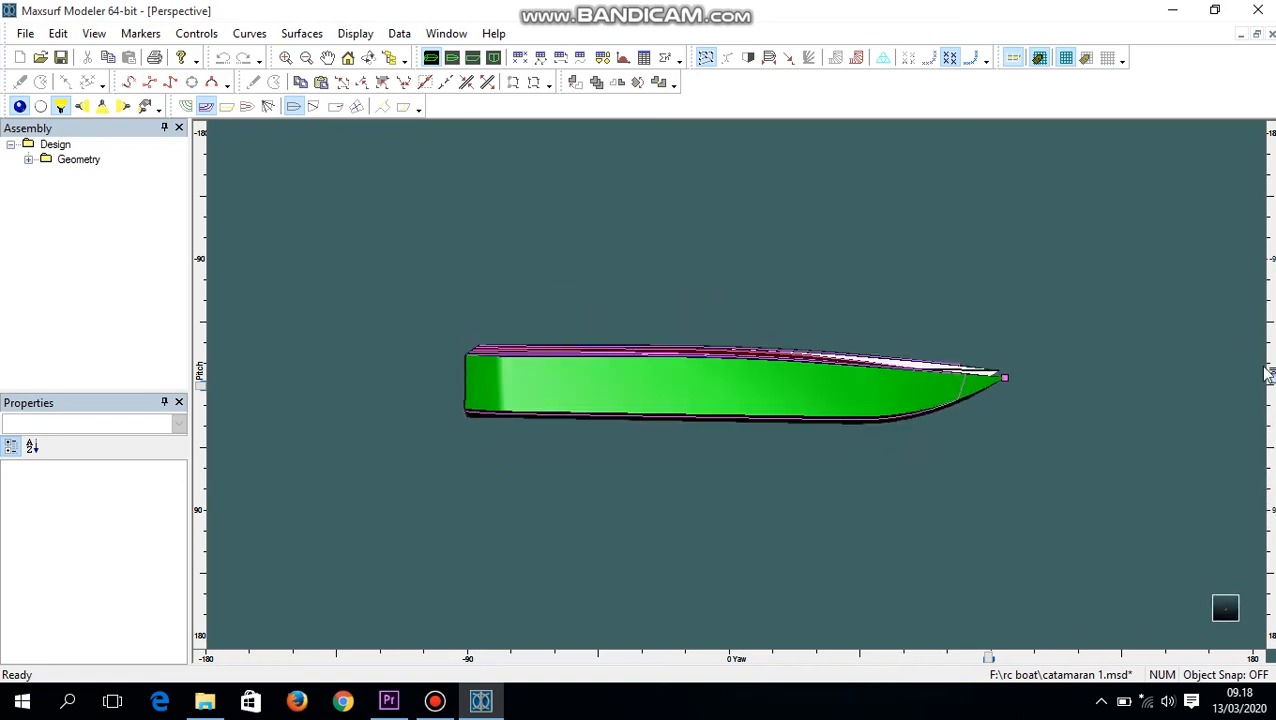
Add five waterlines to the catamaran's design grid.
click(398, 33)
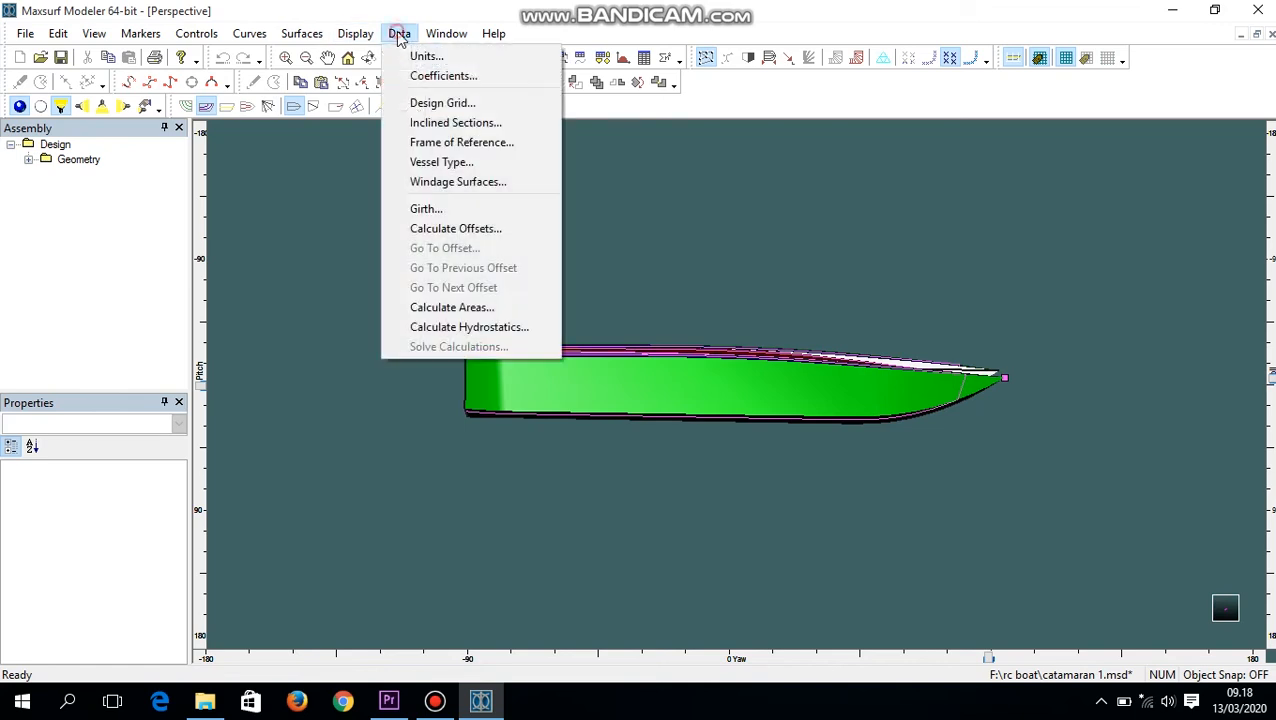
click(421, 102)
click(522, 286)
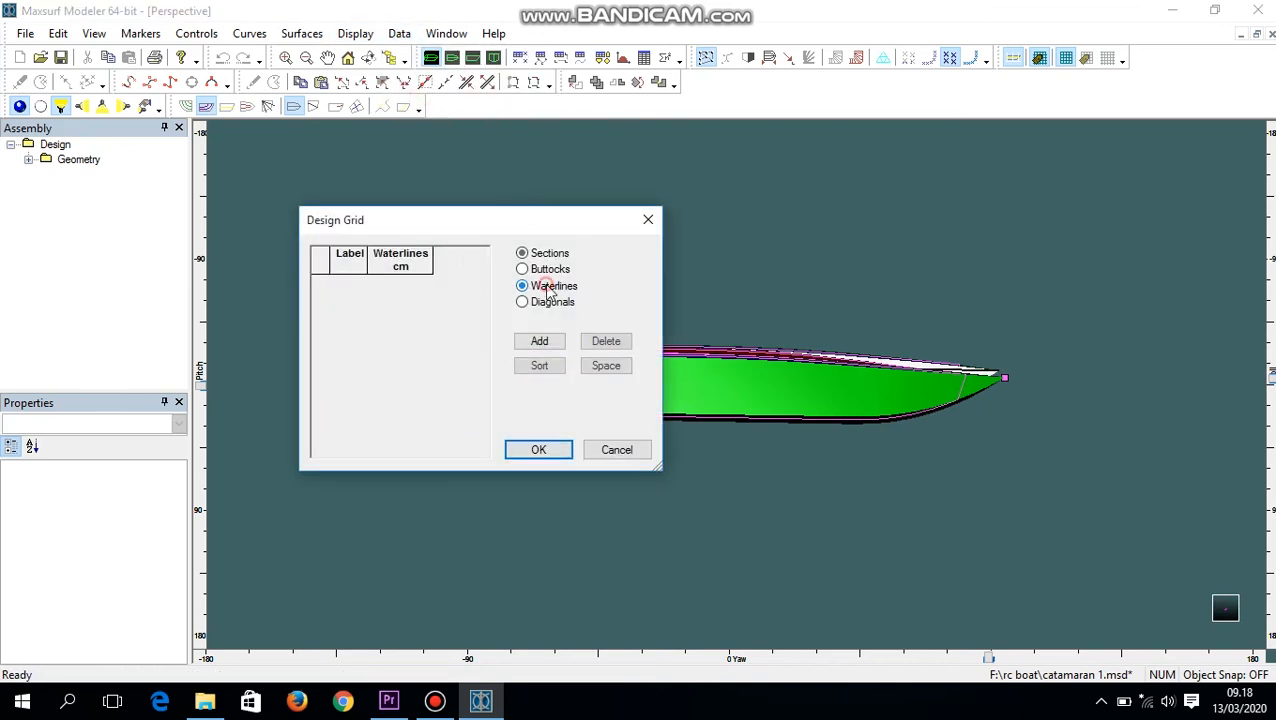
click(541, 341)
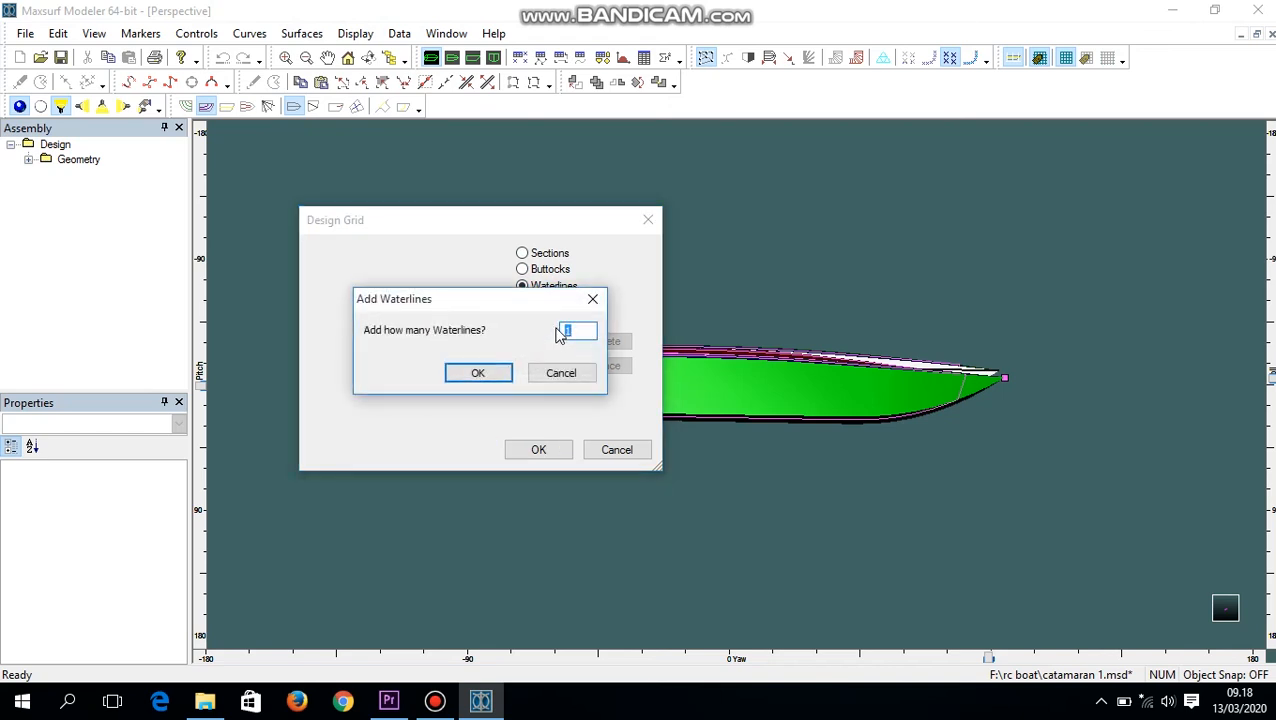
click(489, 373)
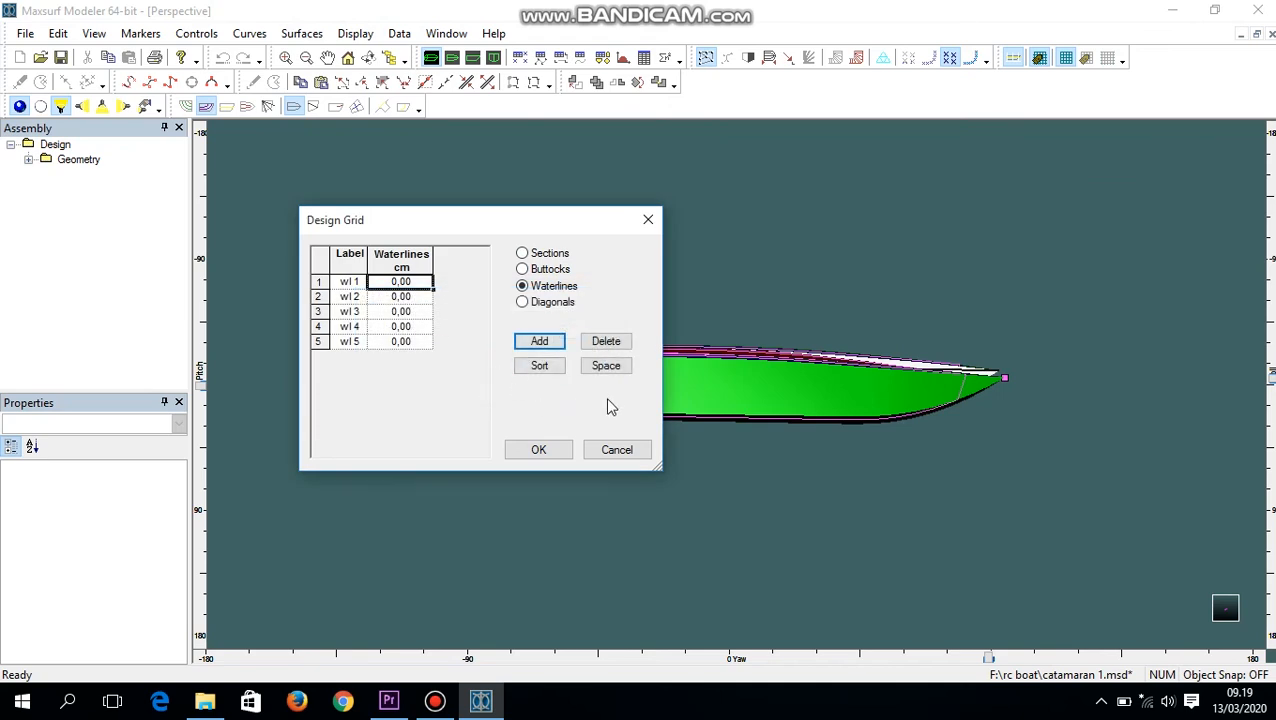
Space waterlines 1 through 5 in steps of 1 cm starting from 0 cm and apply the design grid.
click(604, 367)
click(519, 374)
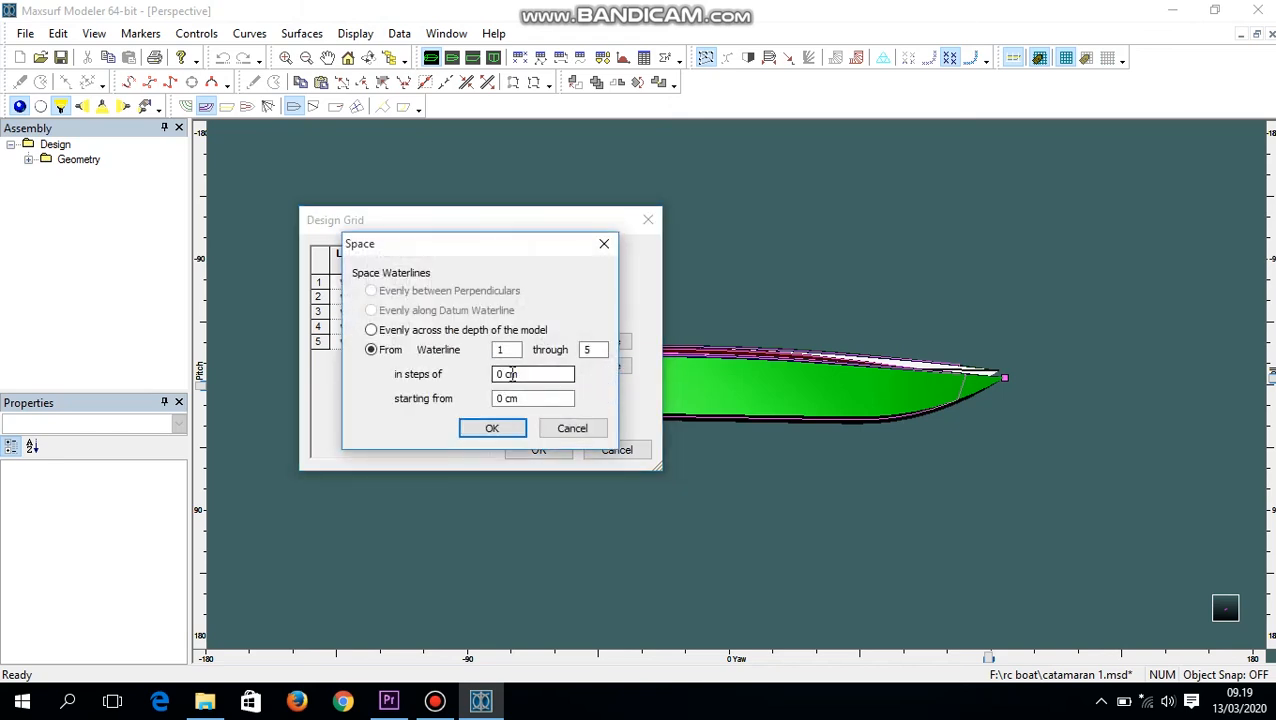
double_click(499, 374)
click(494, 428)
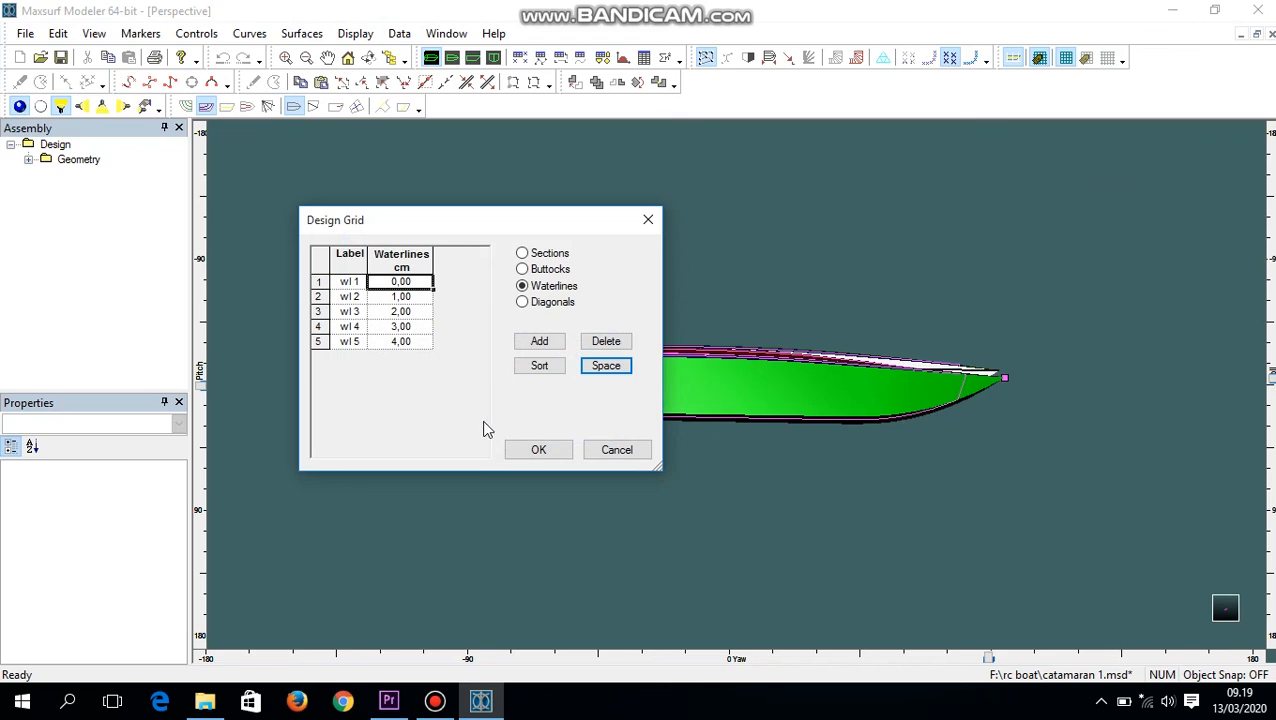
click(524, 451)
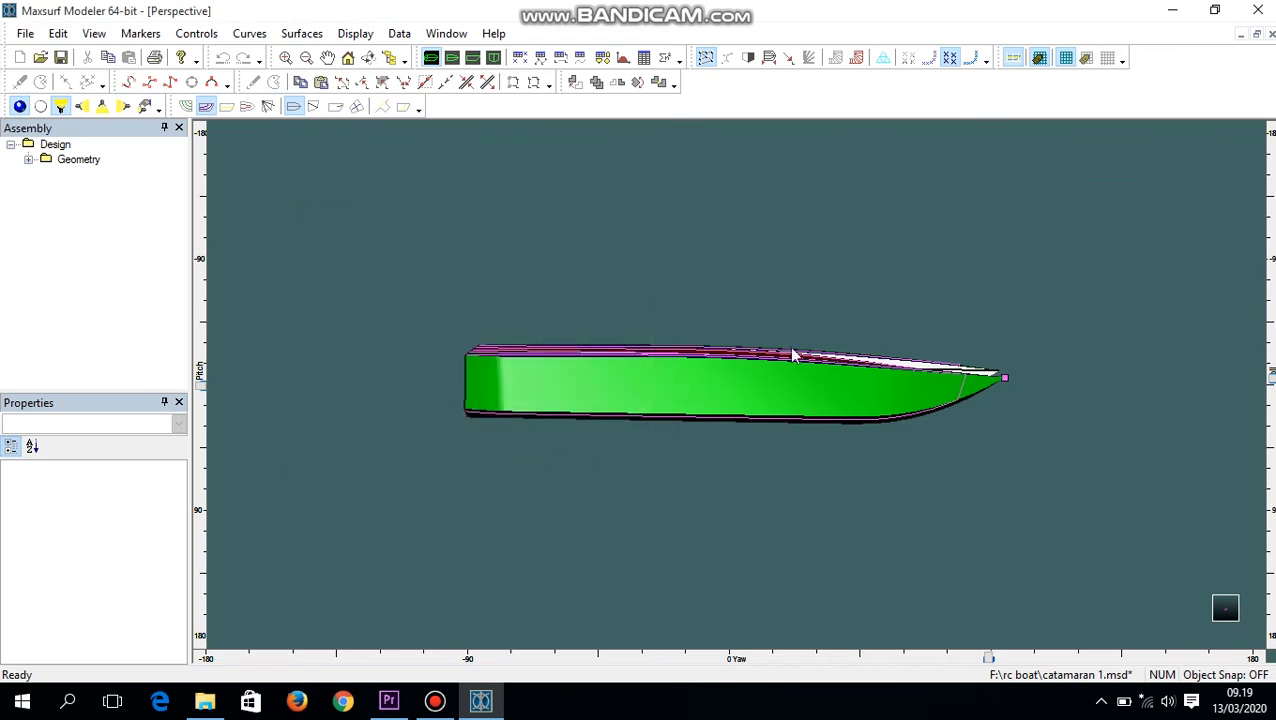
Turn on the waterline contours on the catamaran hull in the Perspective view.
click(247, 107)
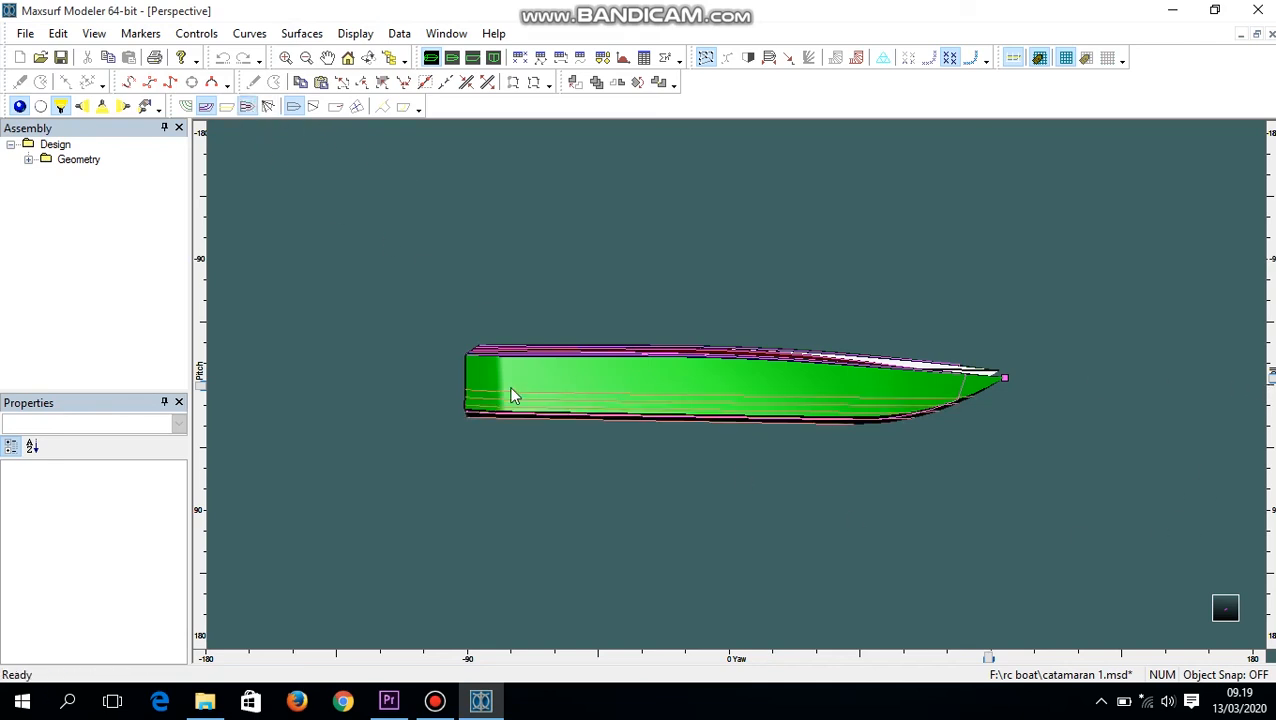
scroll(482, 407, up, 3)
scroll(478, 407, down, 2)
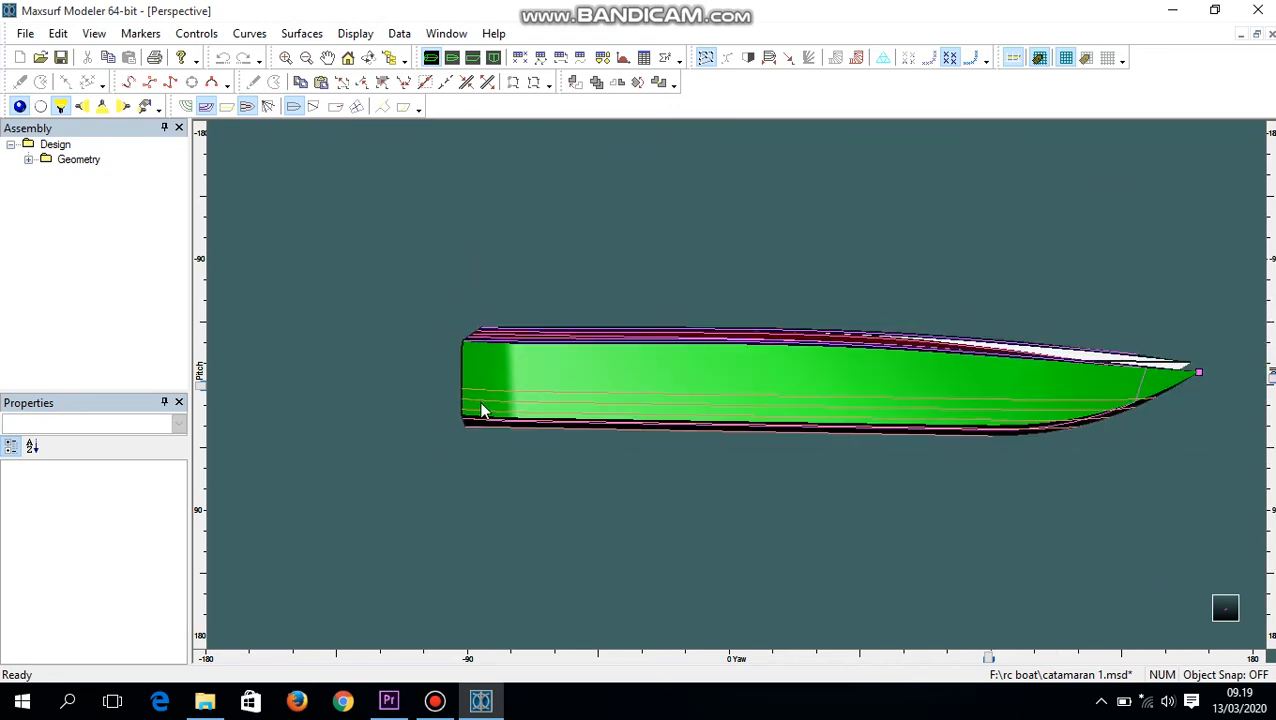
drag(1270, 381, 1271, 630)
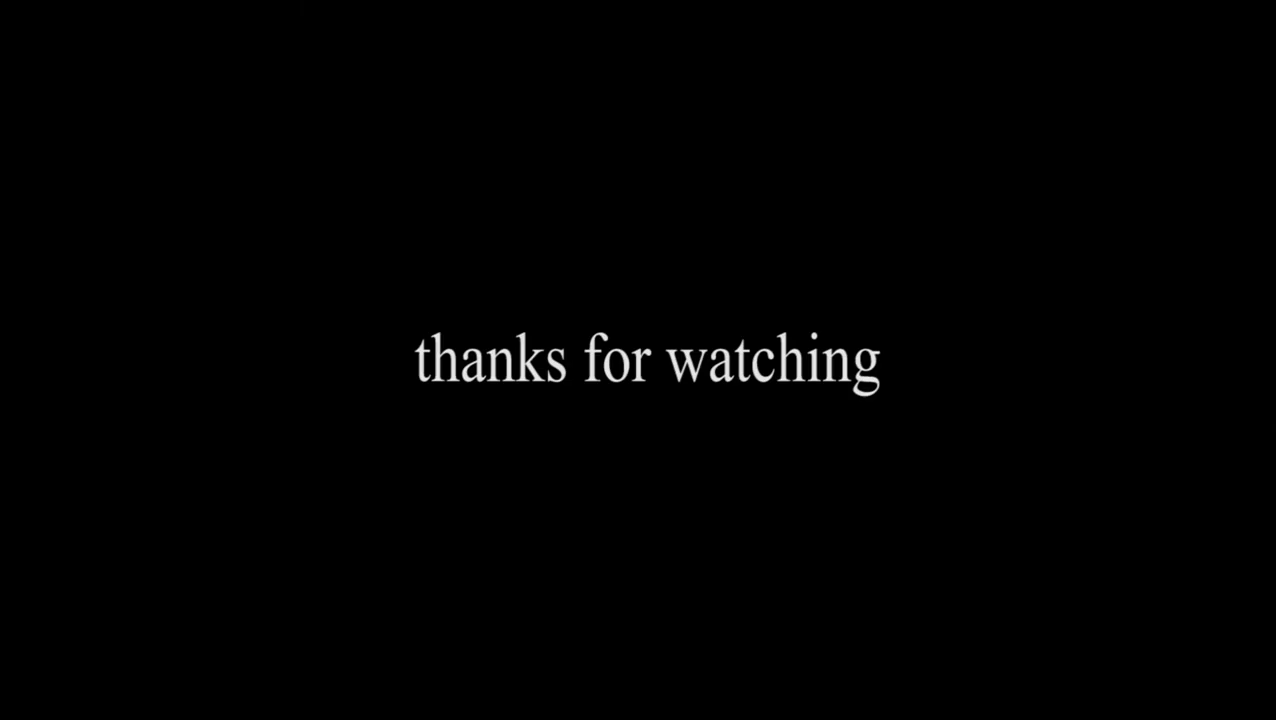